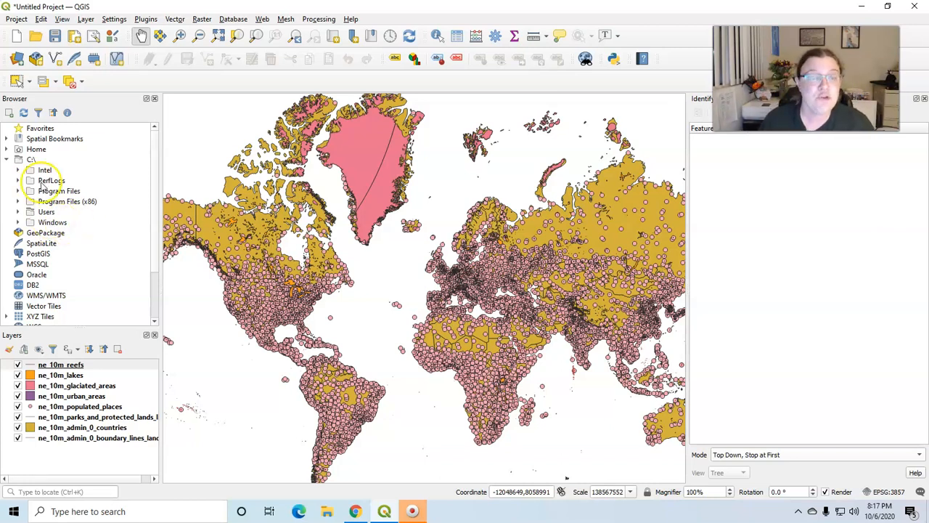
Narrow the side panels and hide the lakes, glaciated areas, urban areas and parks and protected lands layers.
left_click_drag(159, 191, 134, 198)
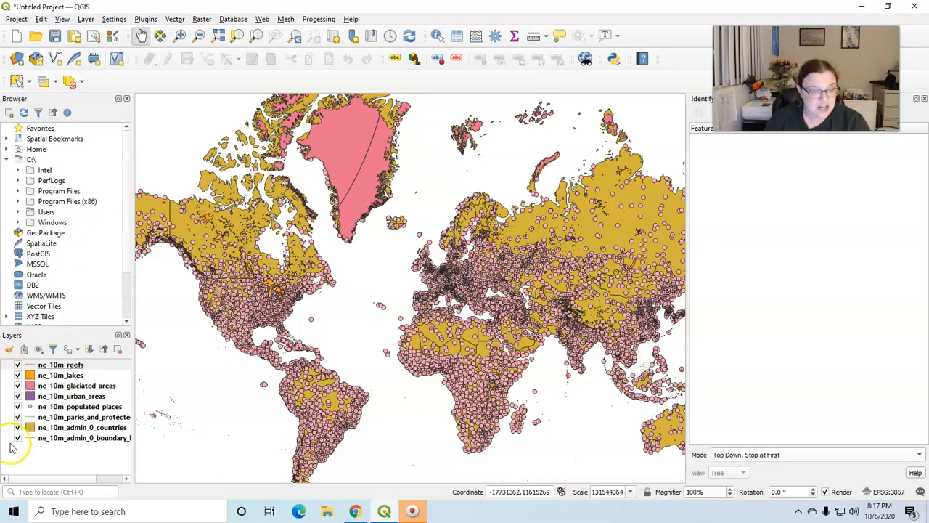
left_click(18, 375)
left_click(17, 386)
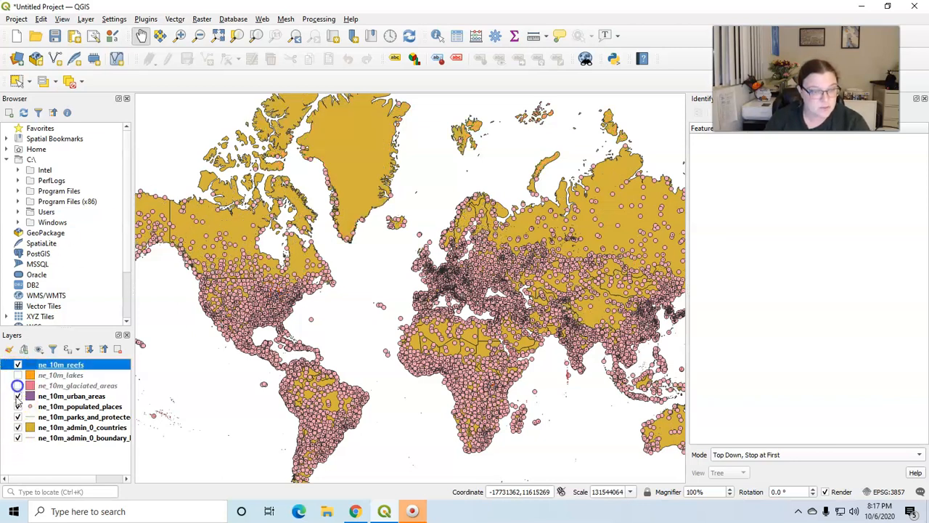
left_click(18, 395)
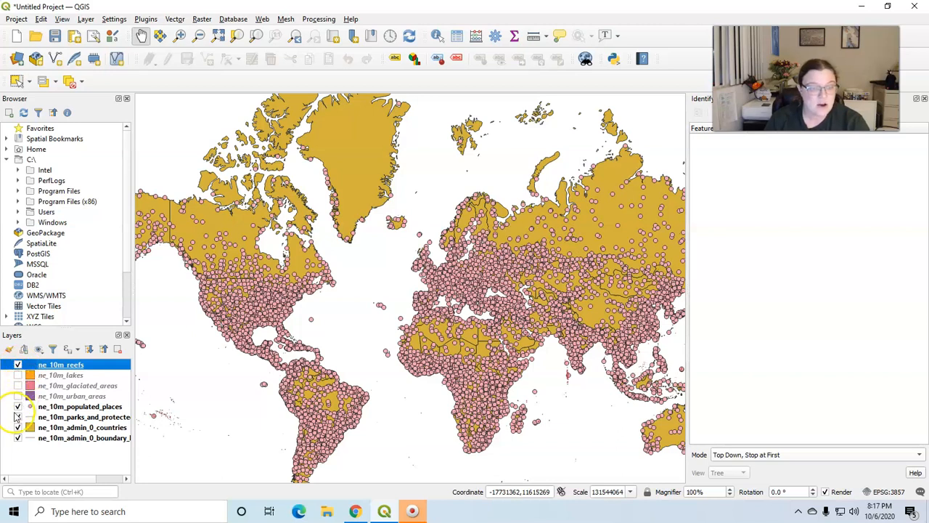
left_click(18, 417)
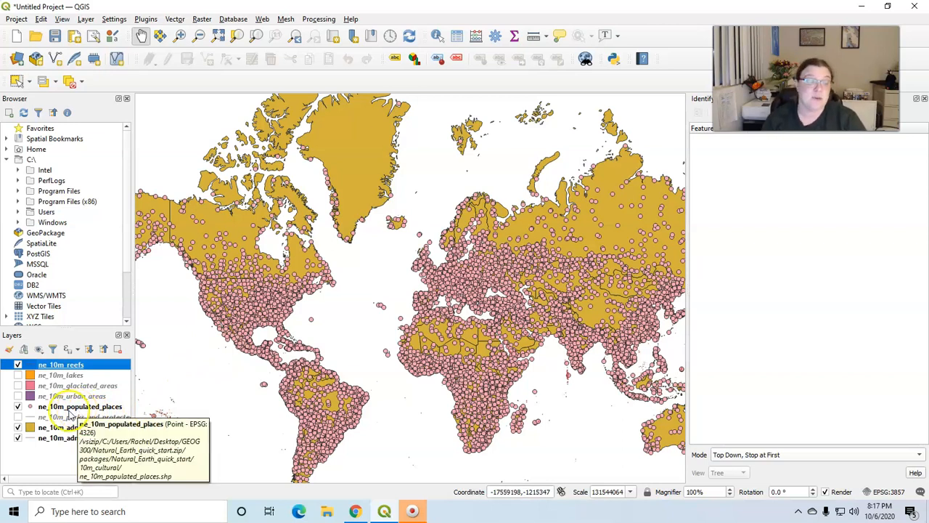
Examine the attribute table of the ne_10m_populated_places layer, including its feature class, name and population fields, and close it.
left_click(69, 409)
right_click(70, 408)
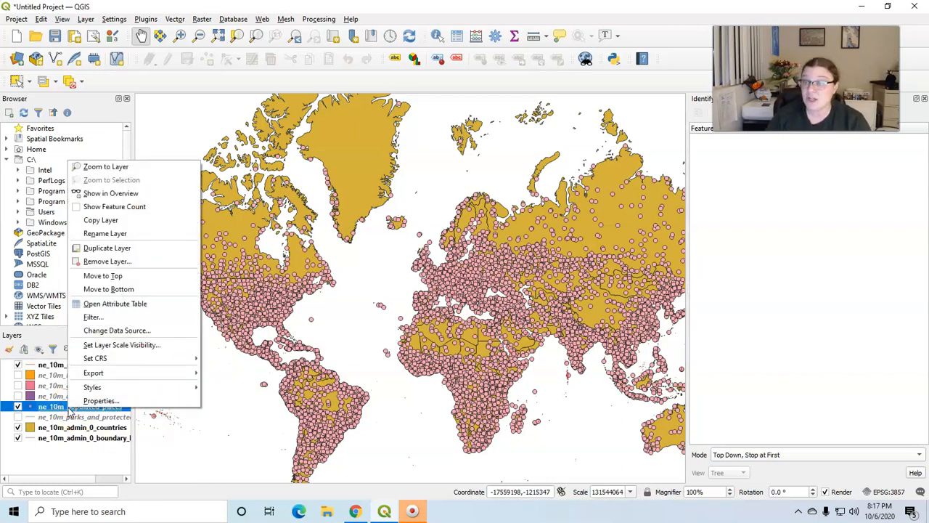
left_click(129, 305)
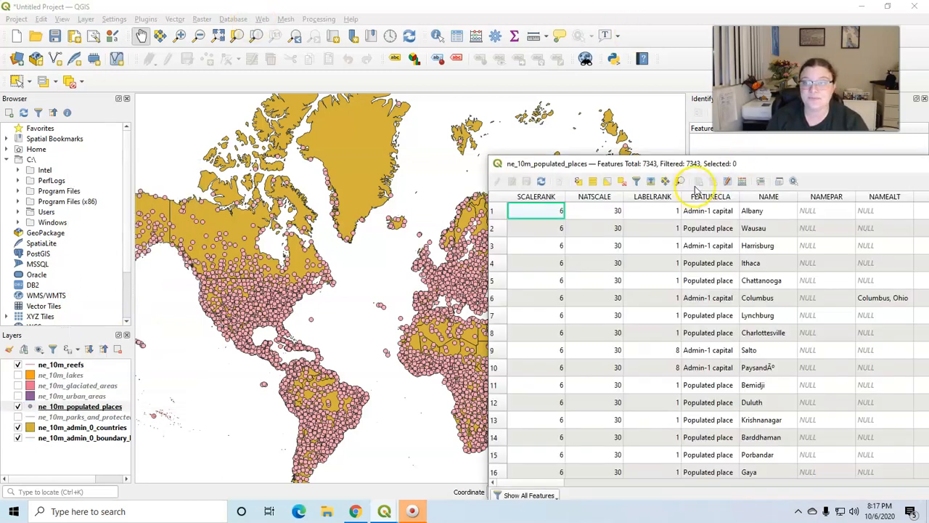
left_click_drag(717, 167, 381, 101)
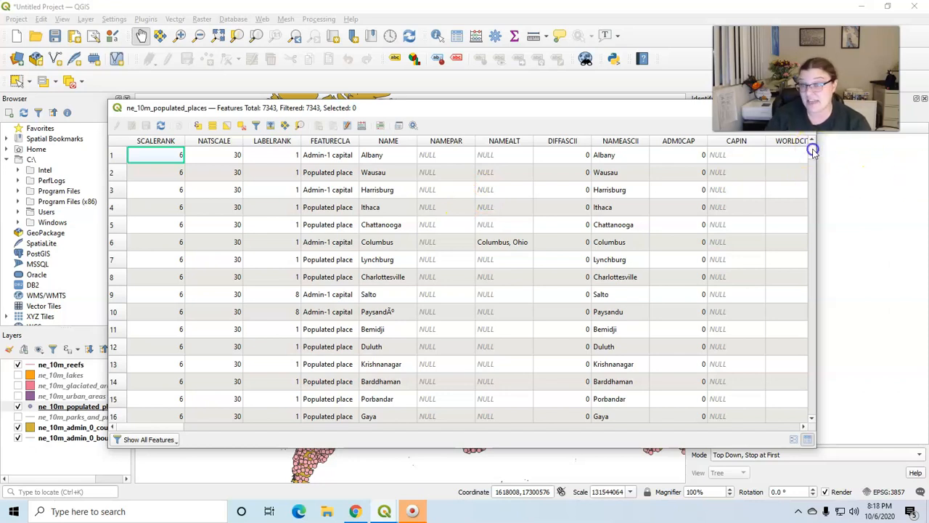
left_click_drag(813, 150, 810, 182)
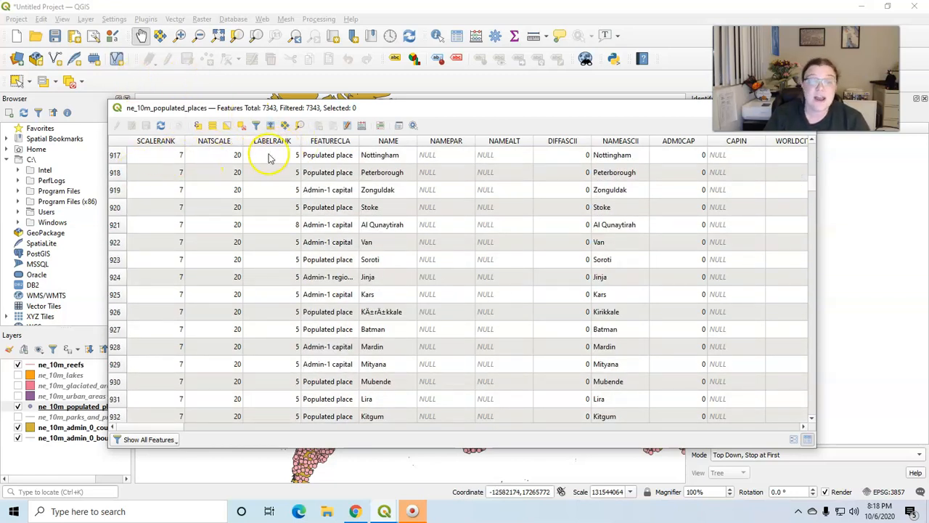
left_click(328, 298)
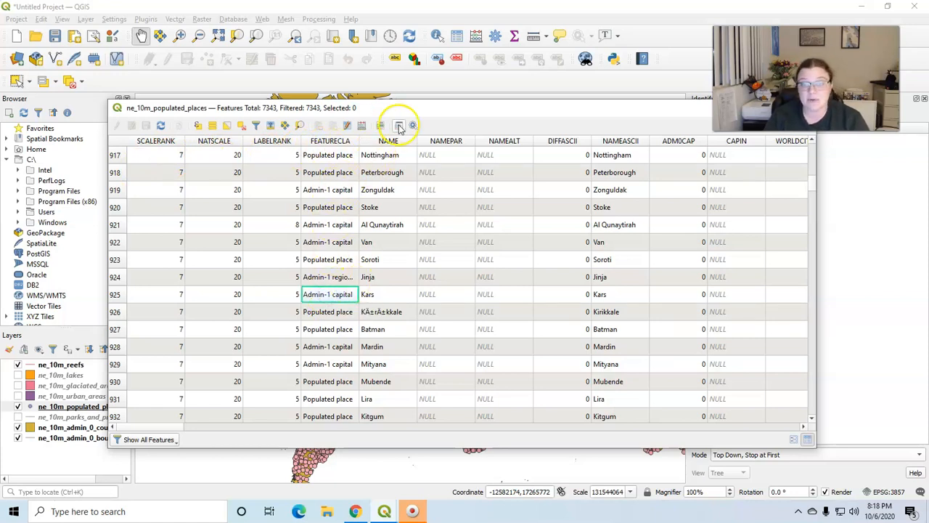
scroll(376, 301, "down", 5)
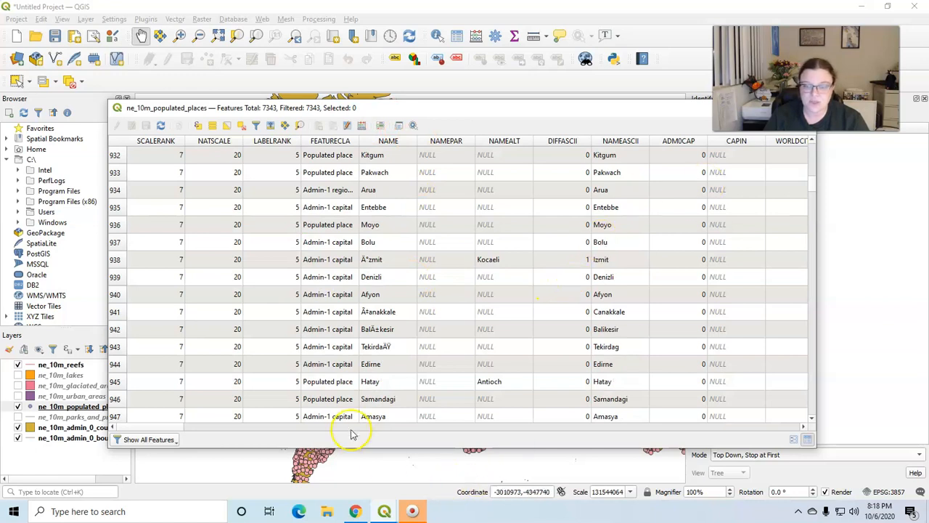
left_click_drag(170, 429, 313, 431)
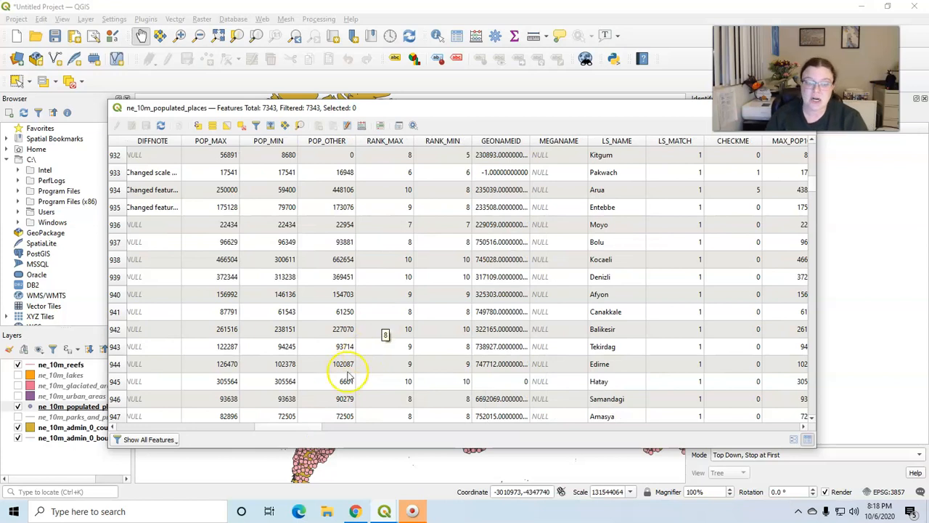
left_click_drag(308, 431, 131, 428)
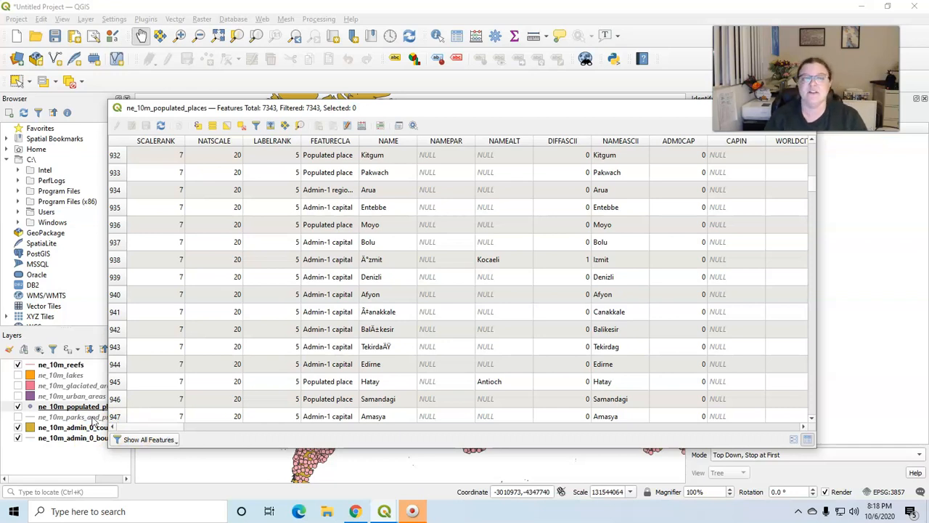
left_click_drag(425, 112, 413, 159)
left_click(790, 154)
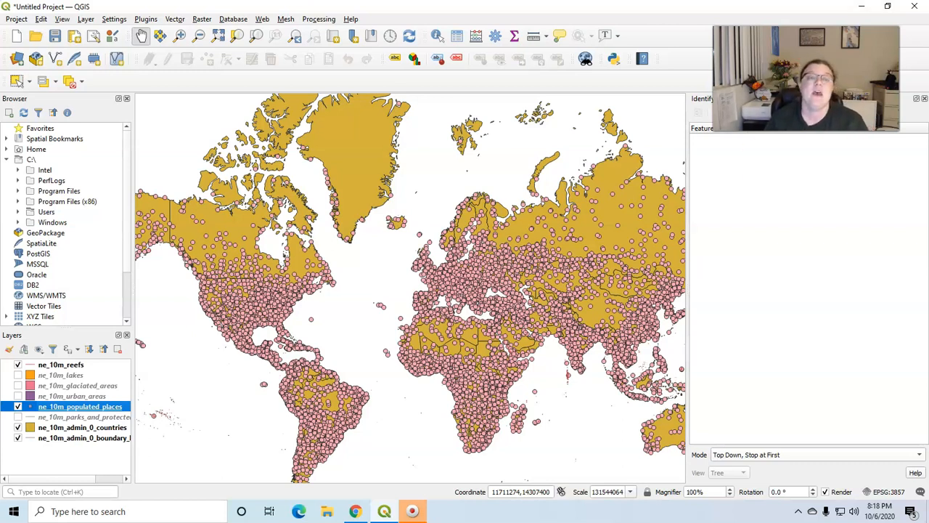
Set up Count Points in Polygon with ne_10m_admin_0_countries as the polygons and ne_10m_populated_places as the points.
left_click(176, 19)
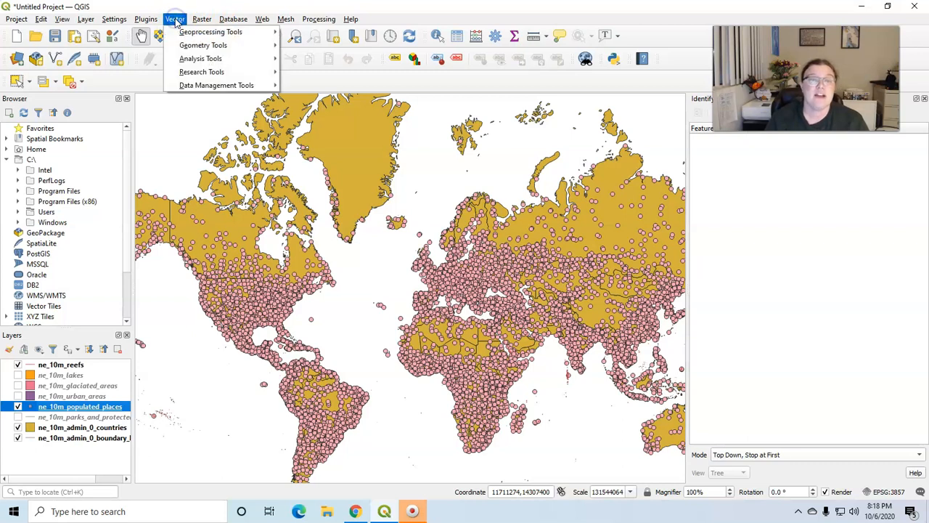
mouse_move(202, 19)
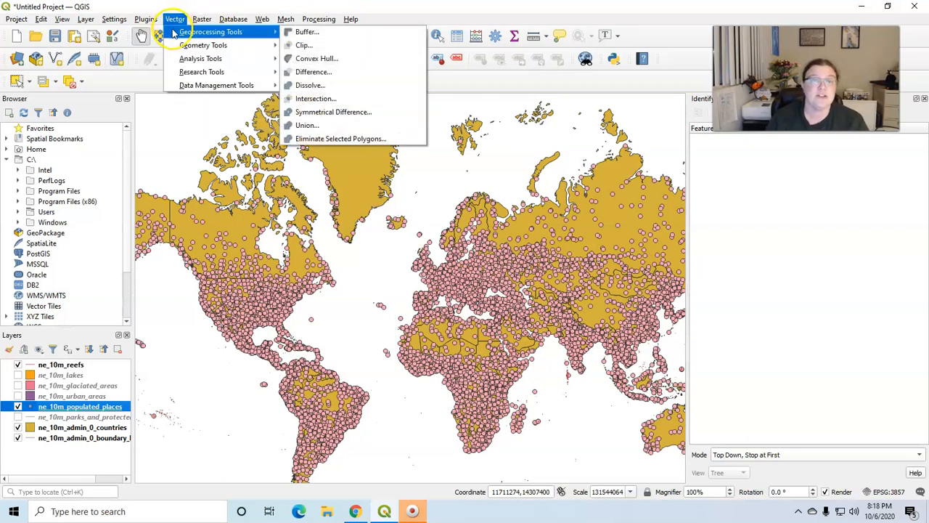
mouse_move(187, 61)
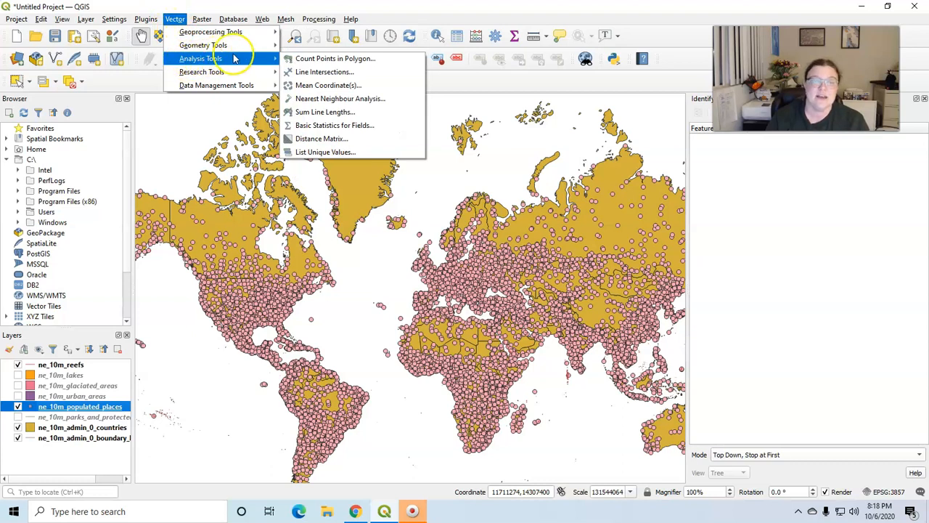
left_click(303, 61)
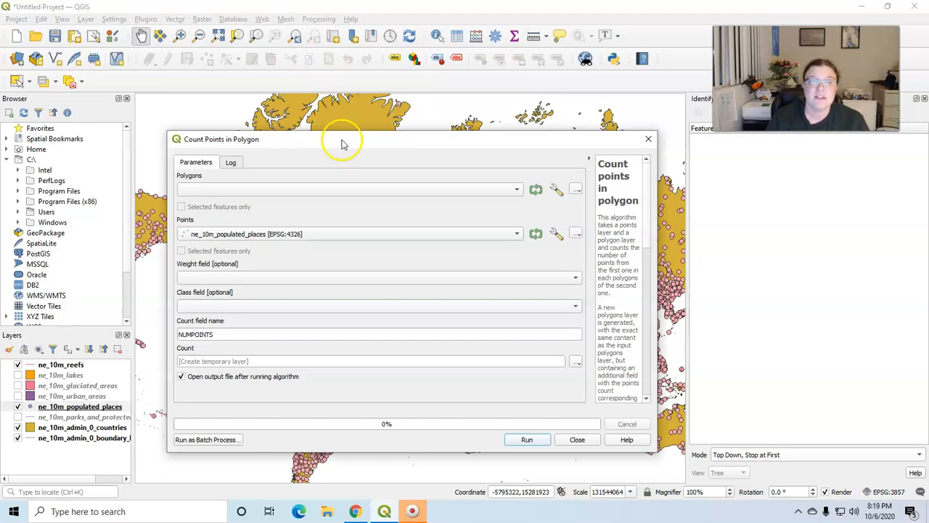
left_click_drag(340, 147, 347, 108)
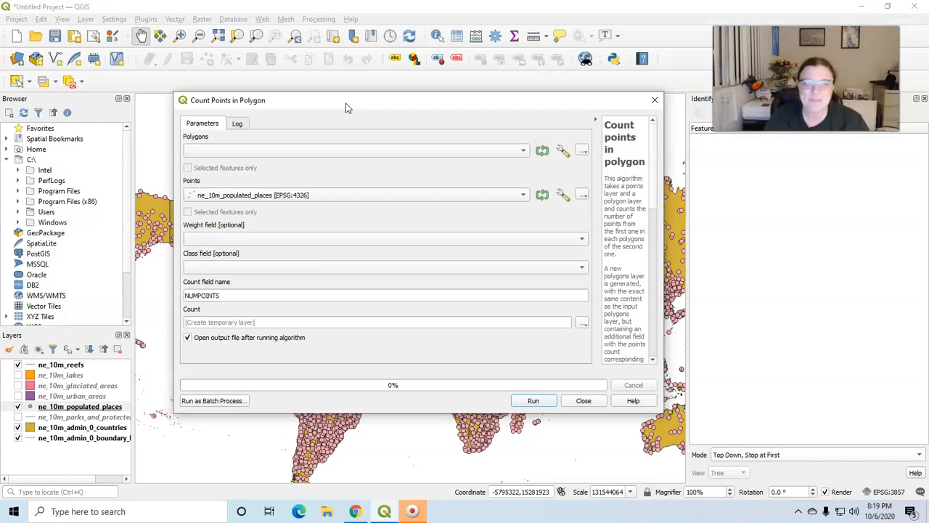
left_click(327, 152)
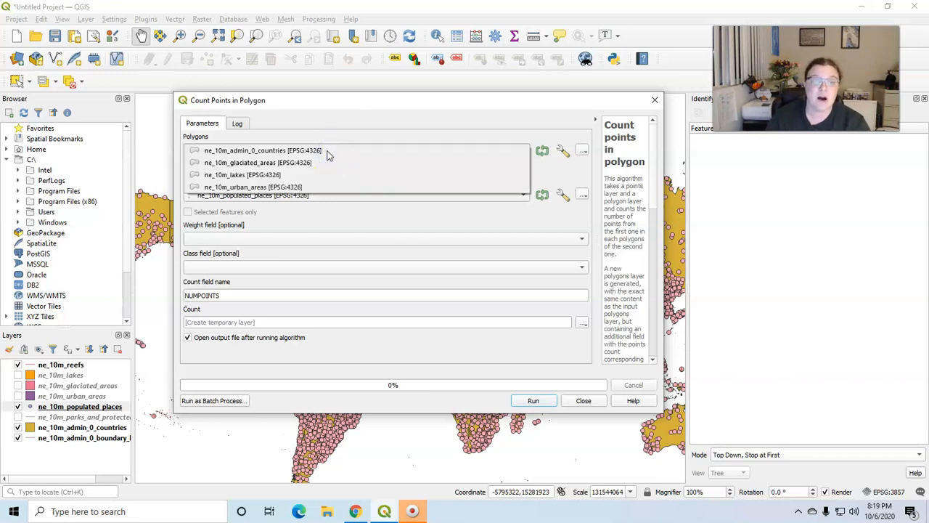
left_click(244, 150)
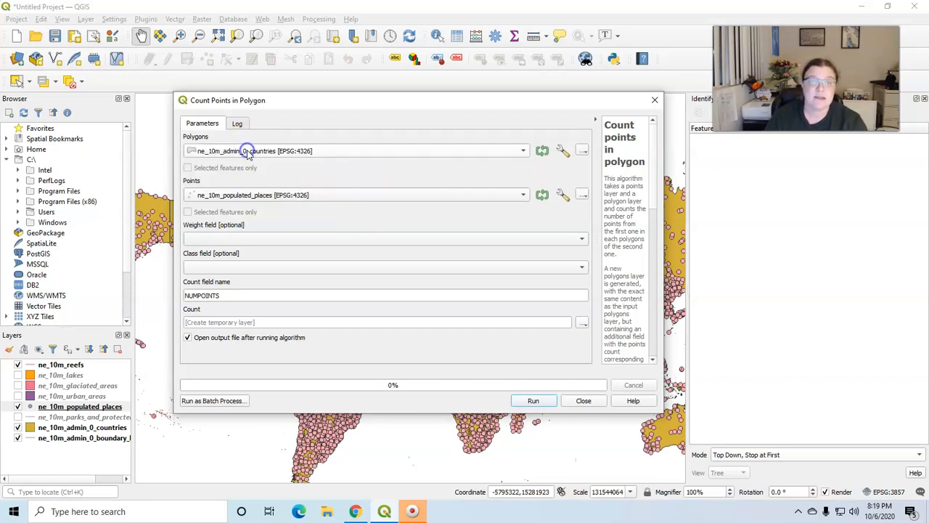
left_click(251, 195)
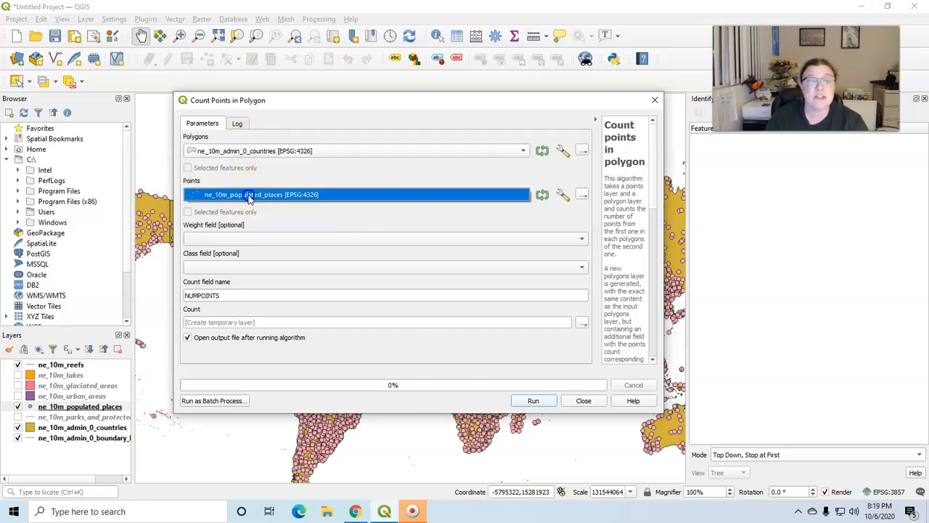
left_click(249, 197)
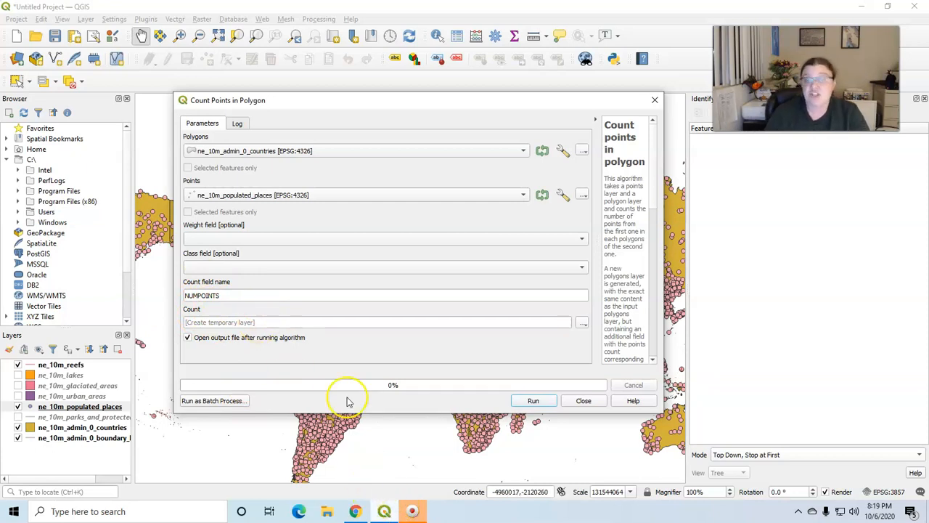
Enter City_Count as the name of the count output.
left_click(279, 322)
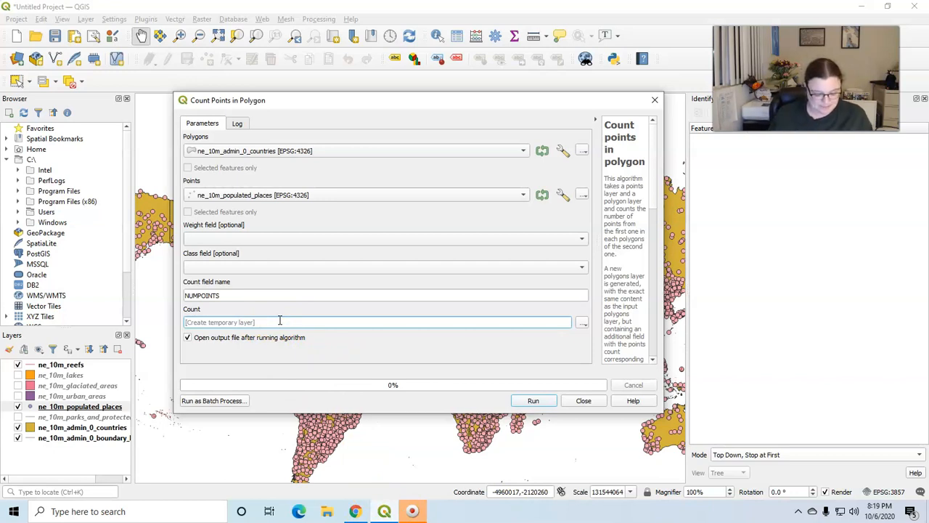
type("City_Count")
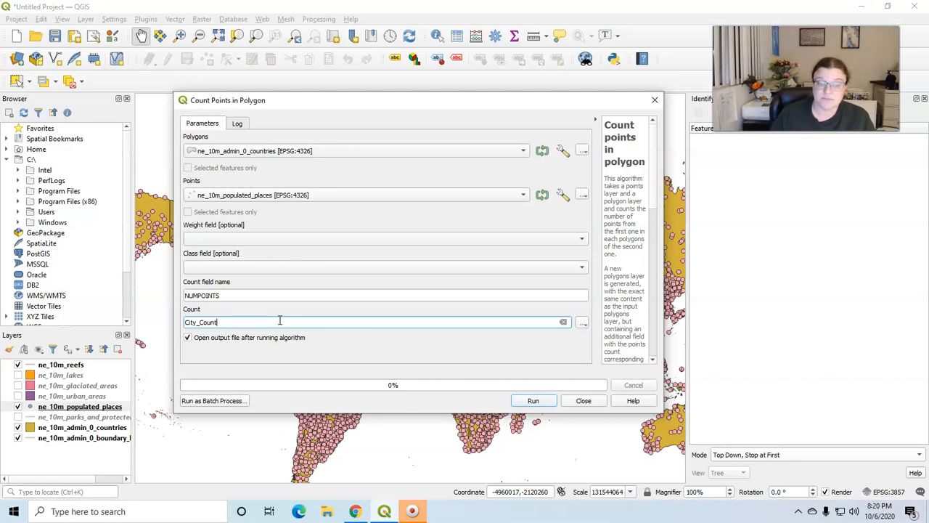
left_click(431, 289)
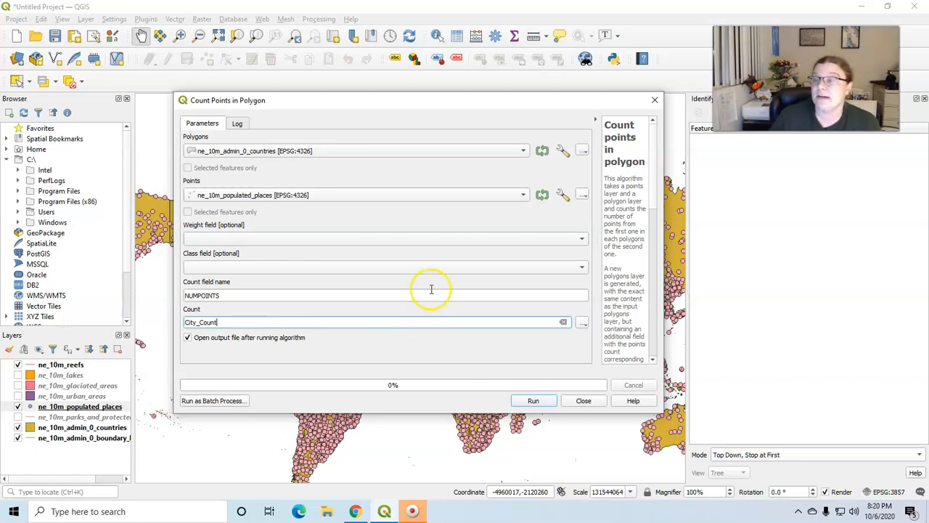
Set the count output to be saved as a GPKG file named city_county in the GEOG 300 folder.
left_click(584, 323)
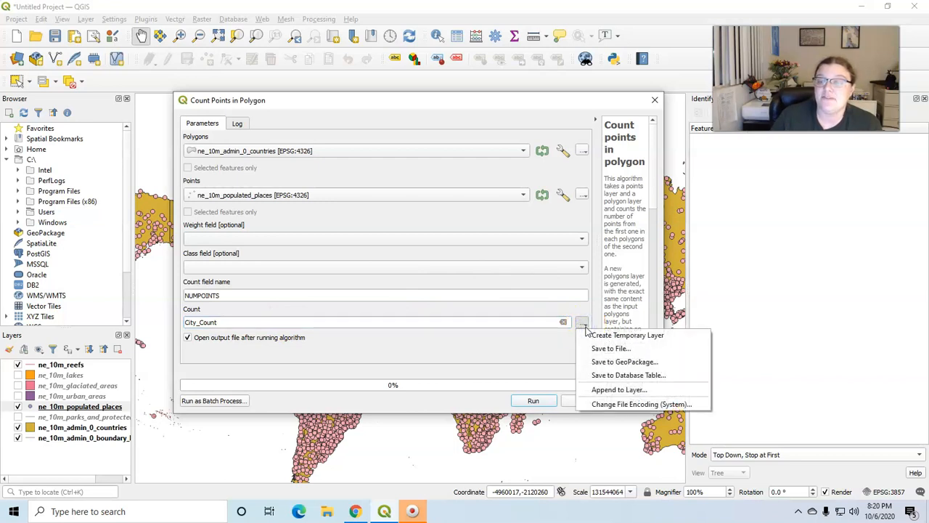
left_click(604, 363)
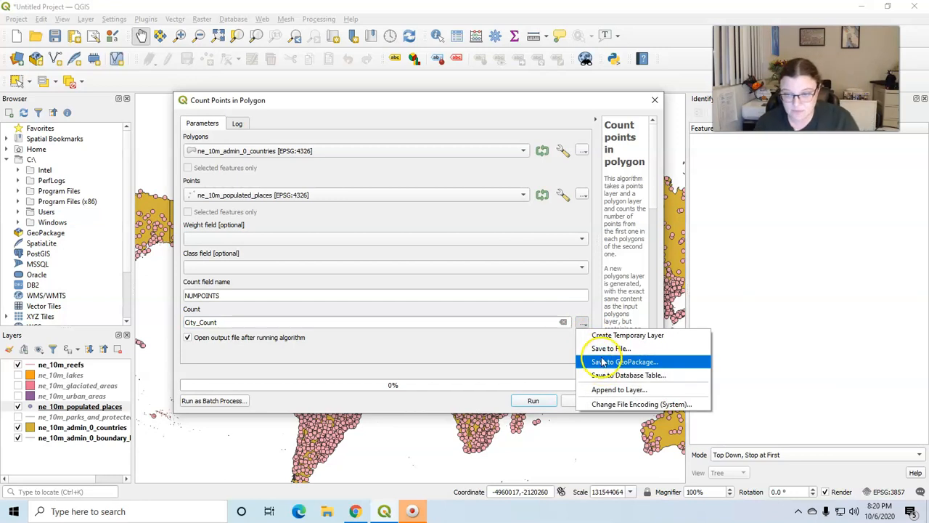
left_click(605, 349)
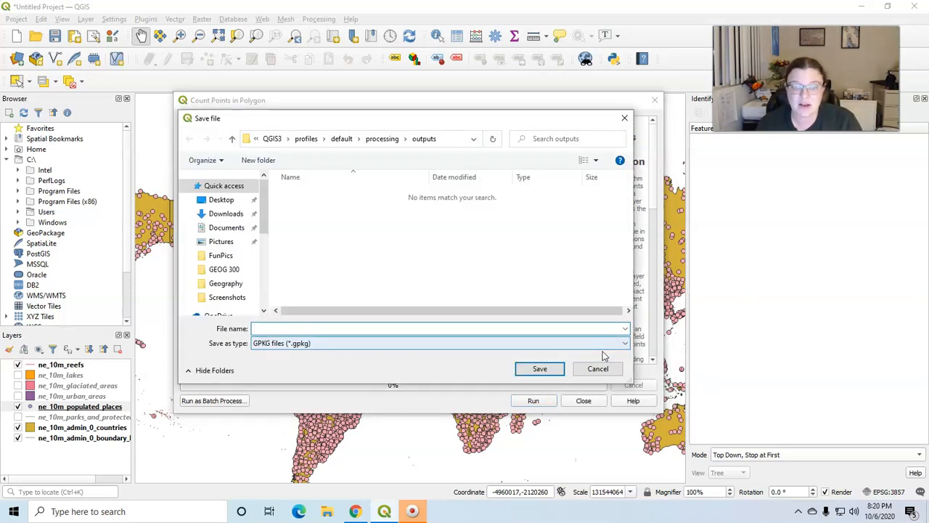
left_click(213, 274)
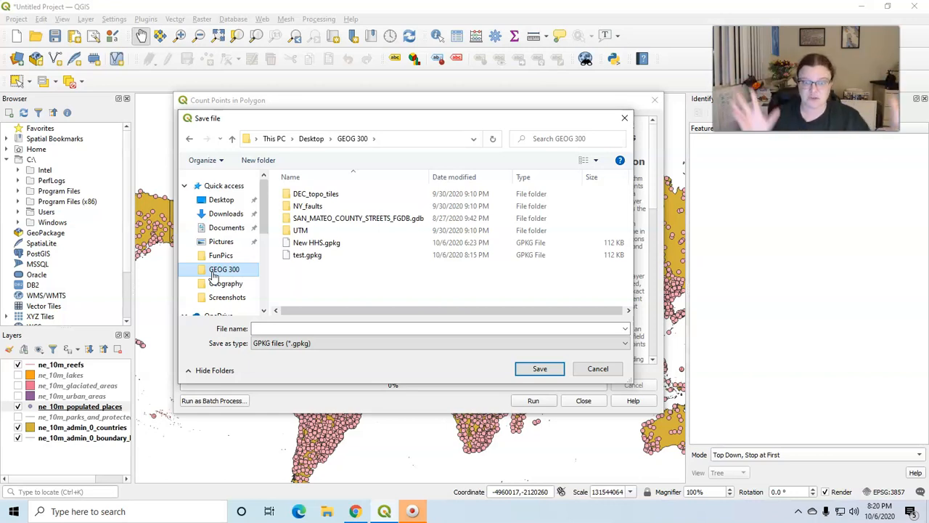
left_click(274, 328)
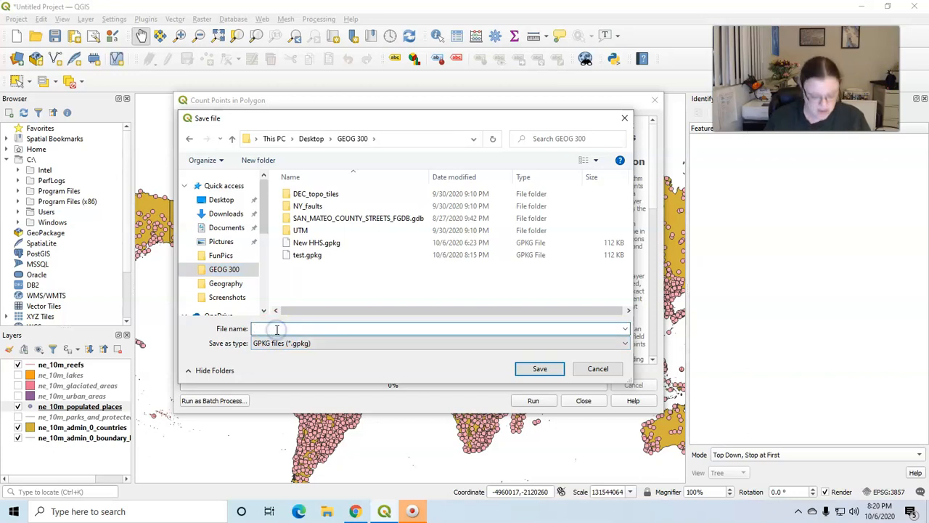
type("city_county")
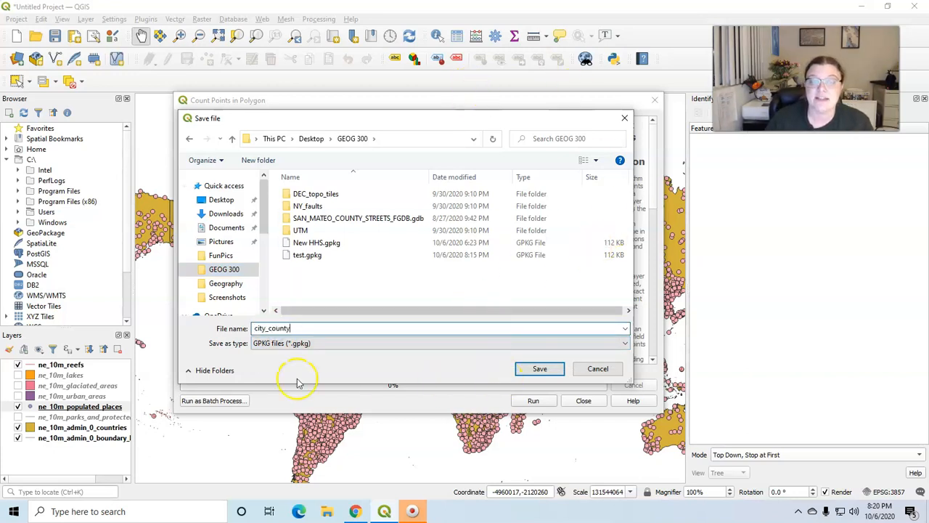
left_click(538, 369)
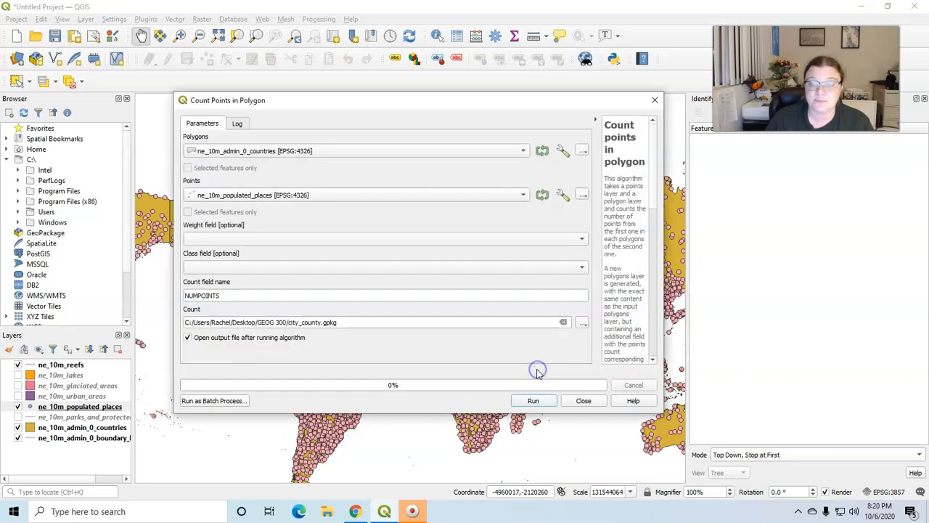
Run the point count, close its dialog when it finishes and dismiss the browser notification.
left_click(534, 402)
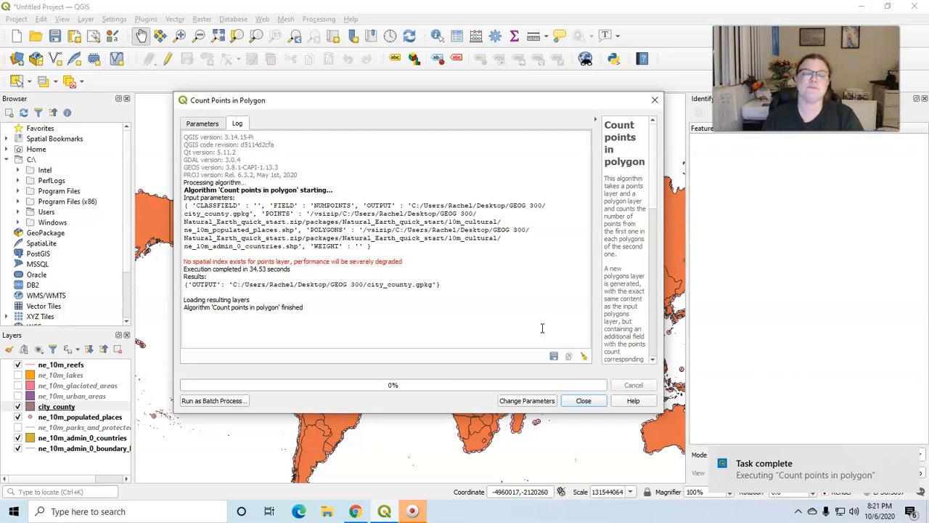
left_click(585, 400)
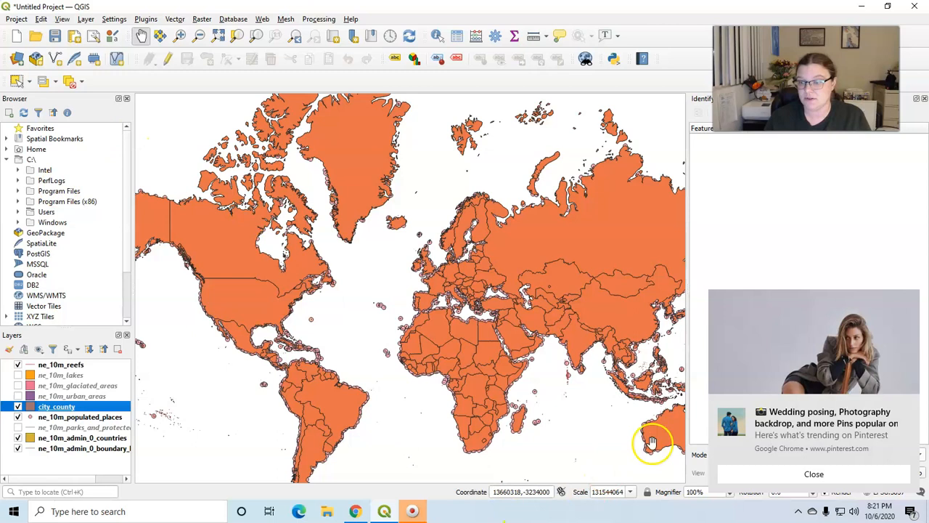
left_click(815, 474)
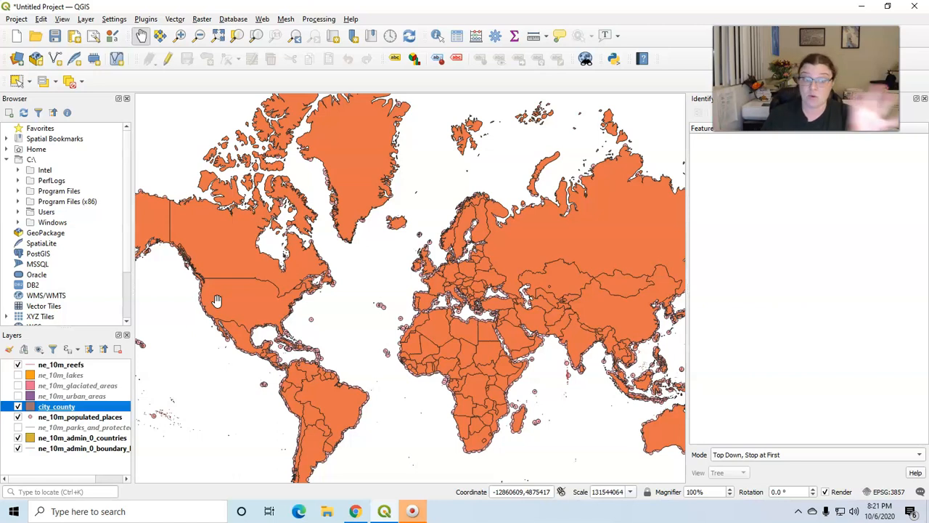
Check the features in the attribute table of the city_county layer, then close the table.
left_click(76, 461)
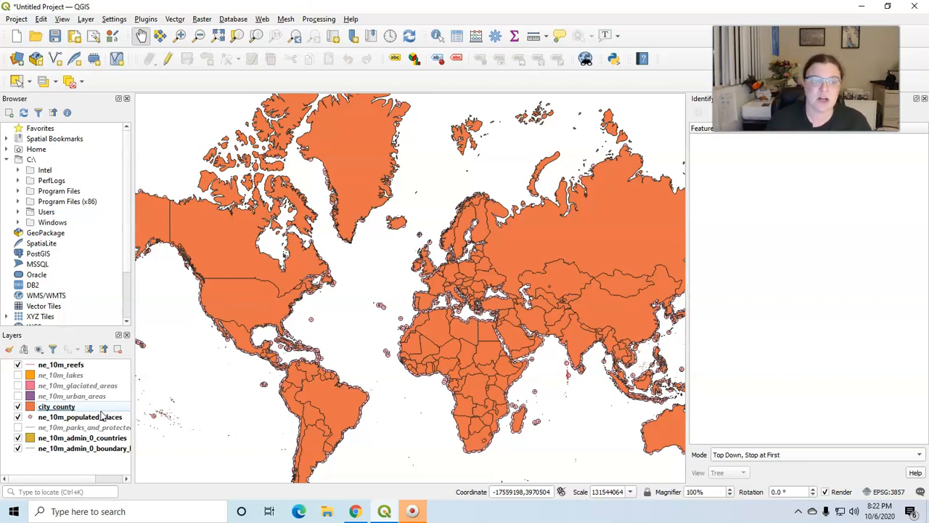
right_click(79, 408)
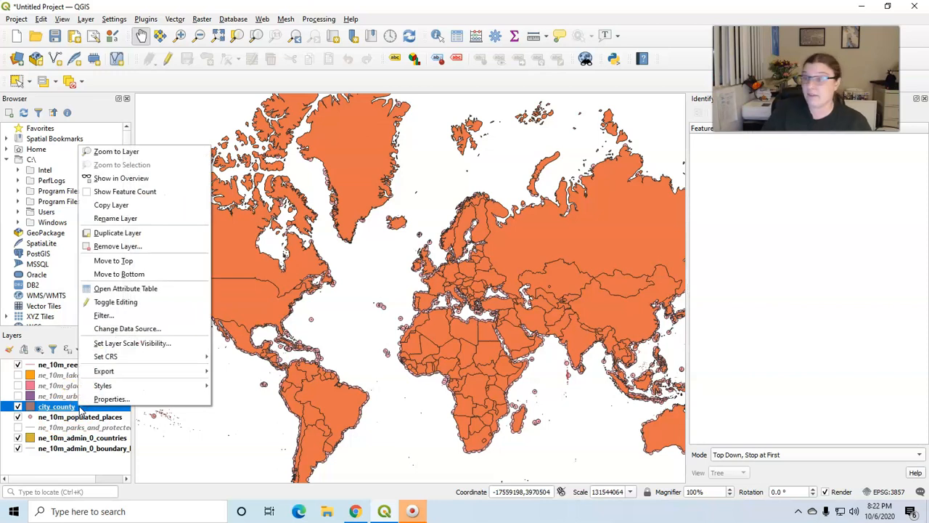
left_click(131, 290)
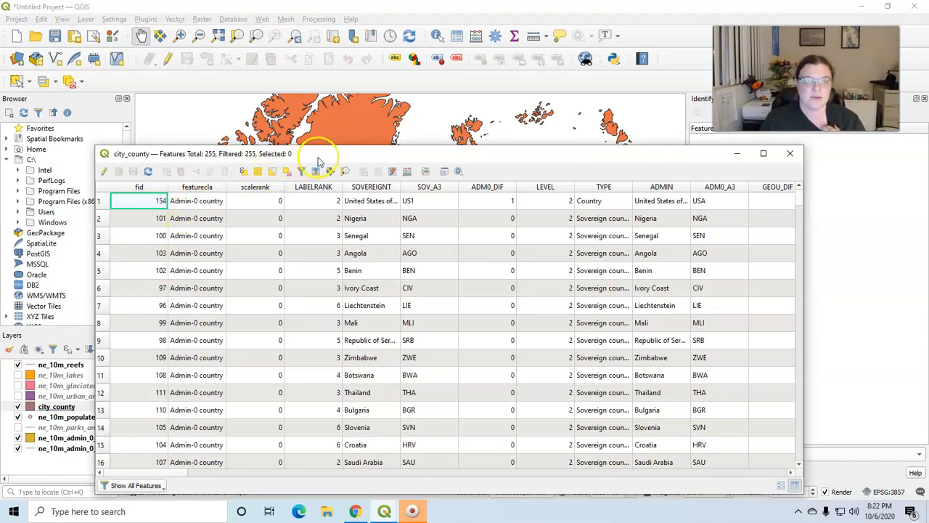
left_click_drag(318, 155, 320, 134)
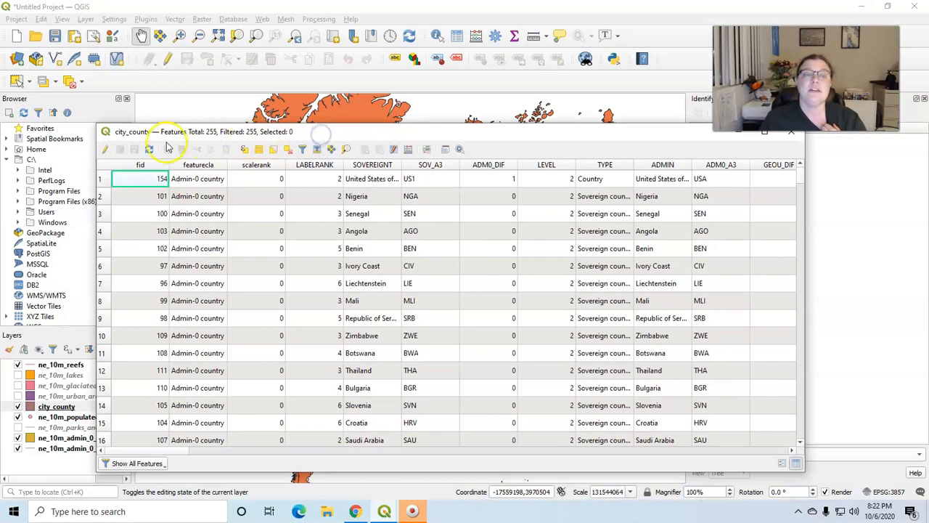
left_click_drag(207, 133, 214, 134)
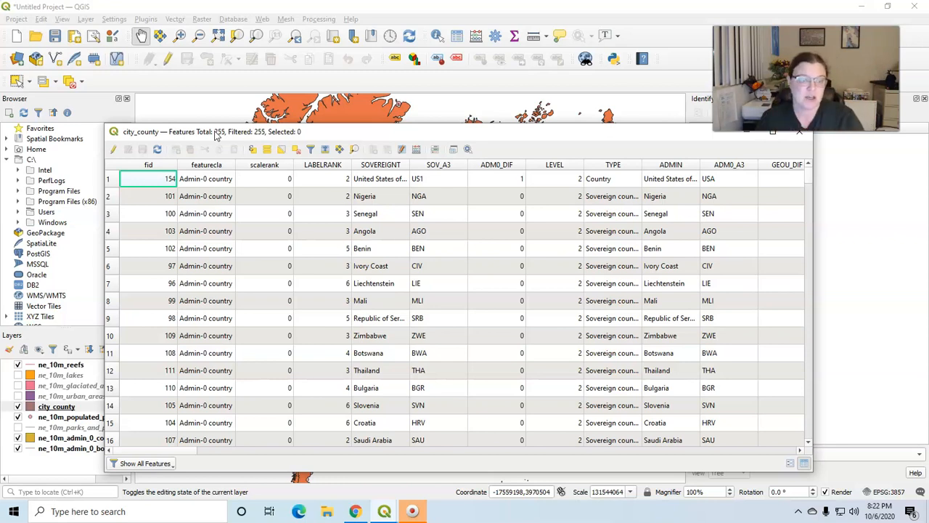
left_click(800, 132)
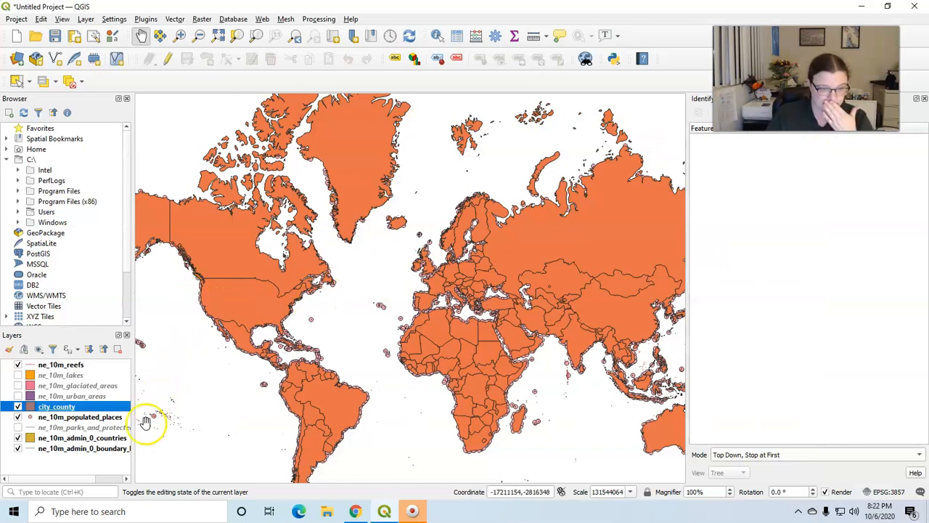
Hide the ne_10m_reefs, city_county and ne_10m_populated_places layers so the country polygons and boundary lines remain displayed.
left_click(106, 439)
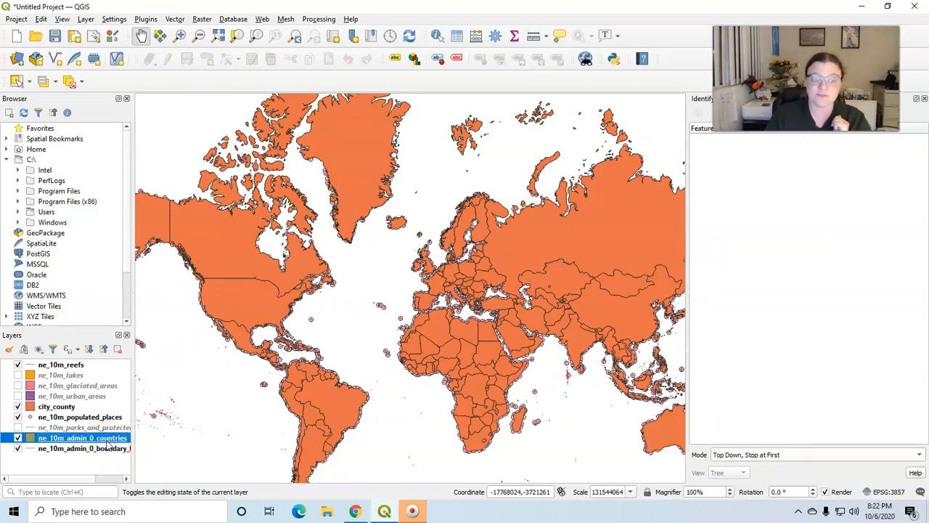
left_click(17, 365)
left_click(17, 406)
left_click(33, 417)
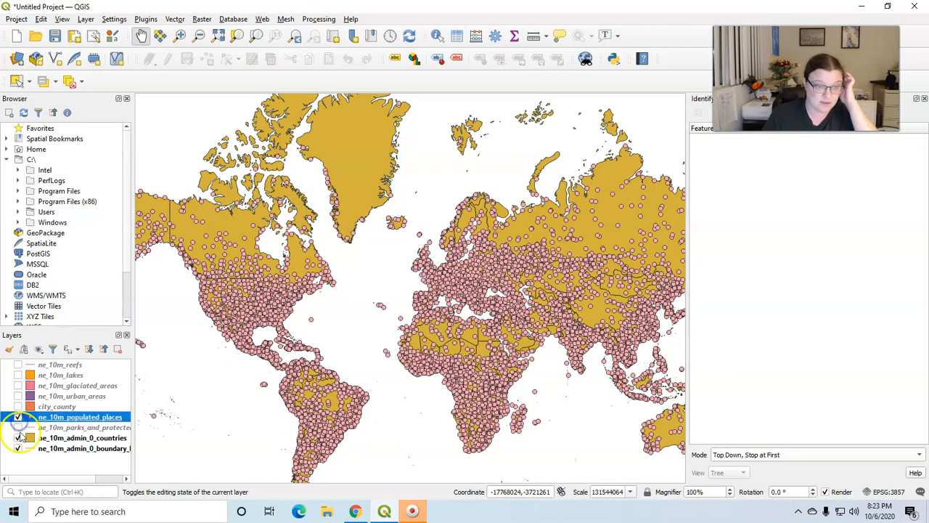
left_click(17, 417)
left_click(19, 449)
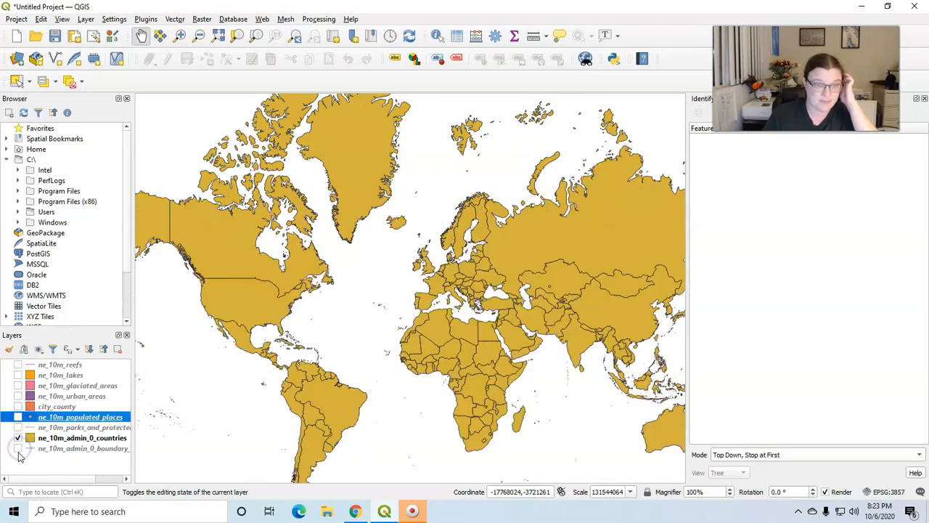
left_click(17, 449)
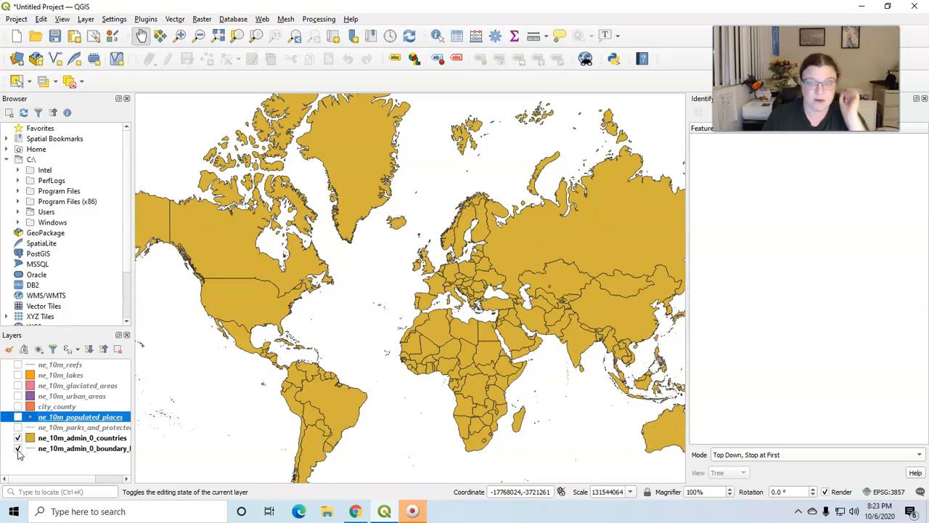
Examine the feature total and all the columns in the ne_10m_admin_0_countries attribute table, then close it.
left_click(58, 438)
right_click(58, 439)
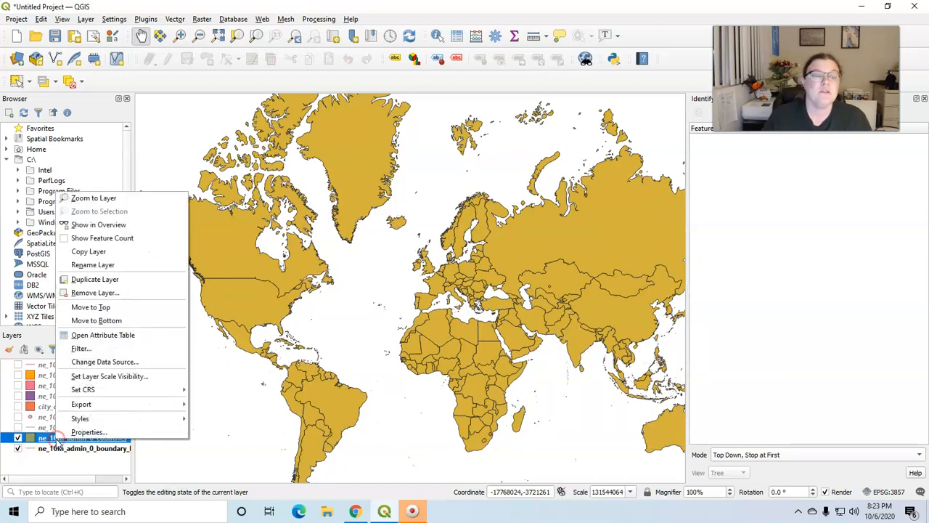
left_click(97, 335)
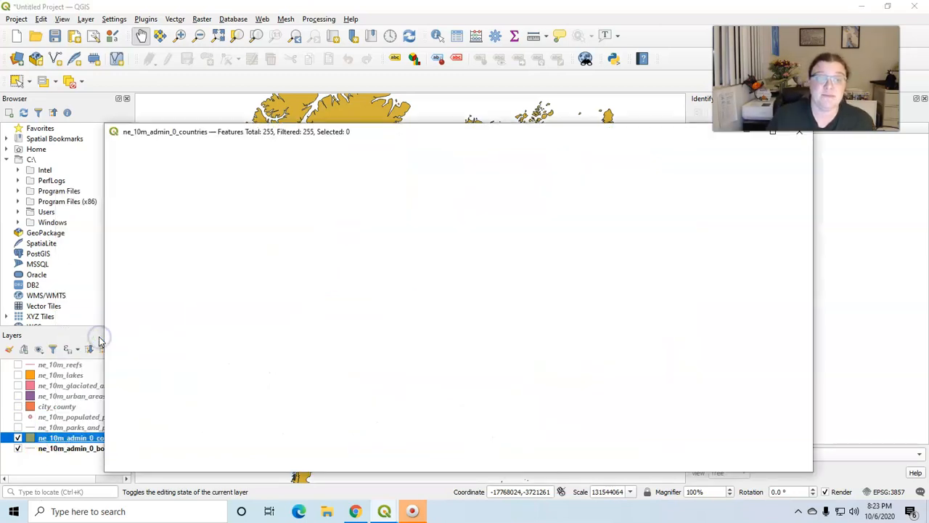
mouse_move(245, 132)
left_mouse_down()
mouse_move(270, 133)
mouse_move(258, 135)
left_mouse_up()
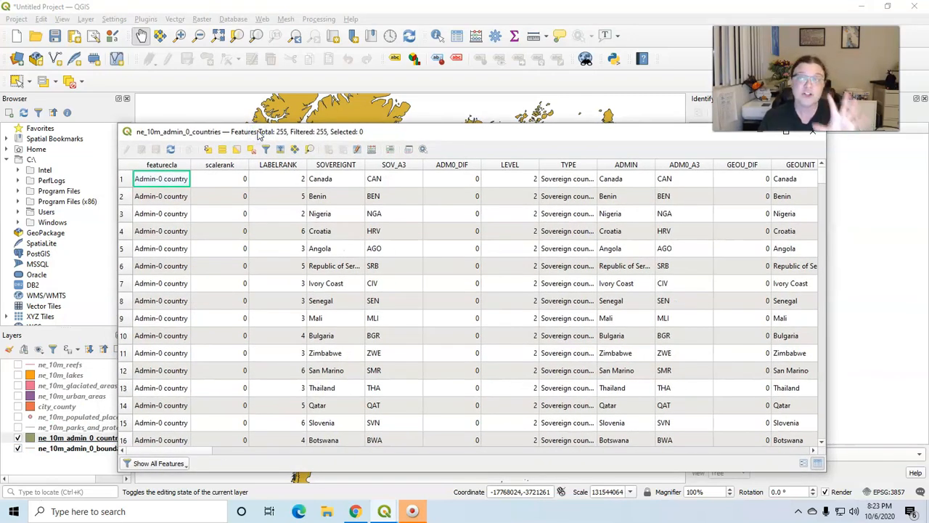
left_click(236, 451)
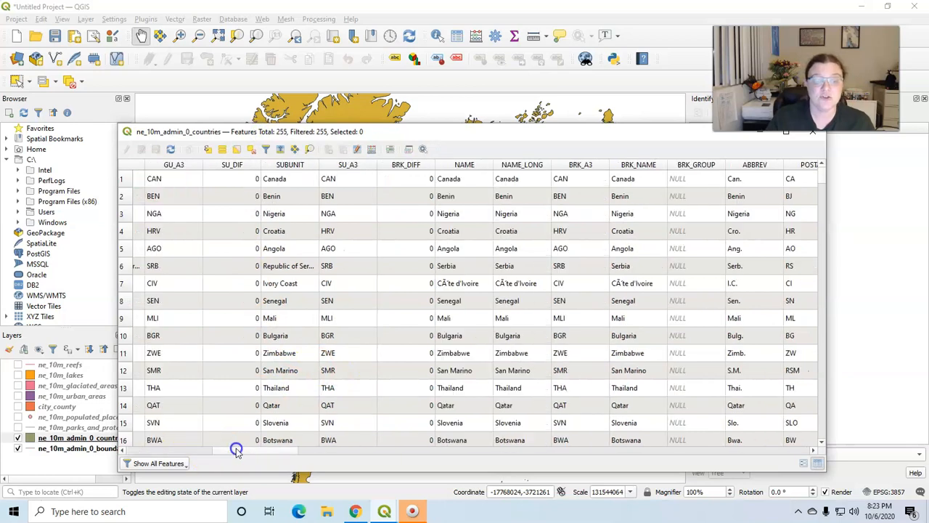
left_click_drag(242, 451, 777, 440)
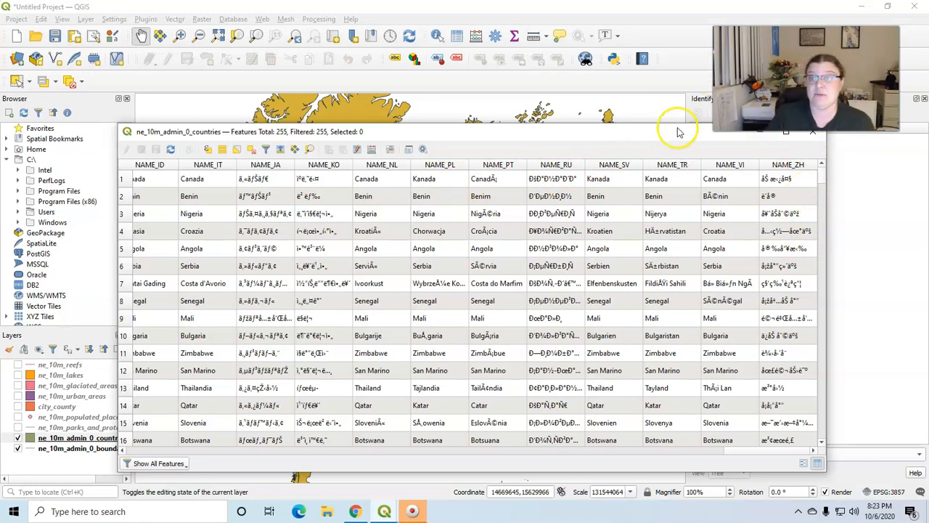
left_click_drag(675, 131, 636, 152)
left_click(775, 154)
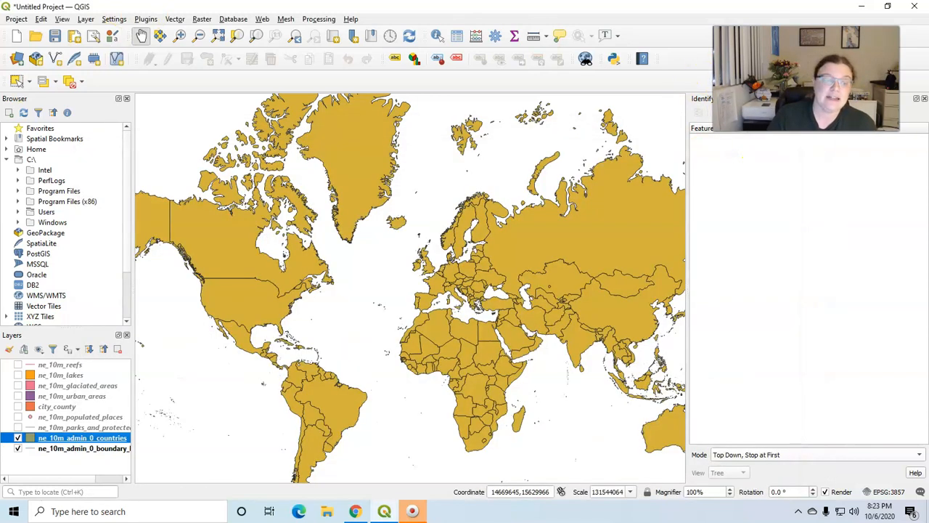
Make the city_county layer visible again and open its attribute table.
left_click(18, 408)
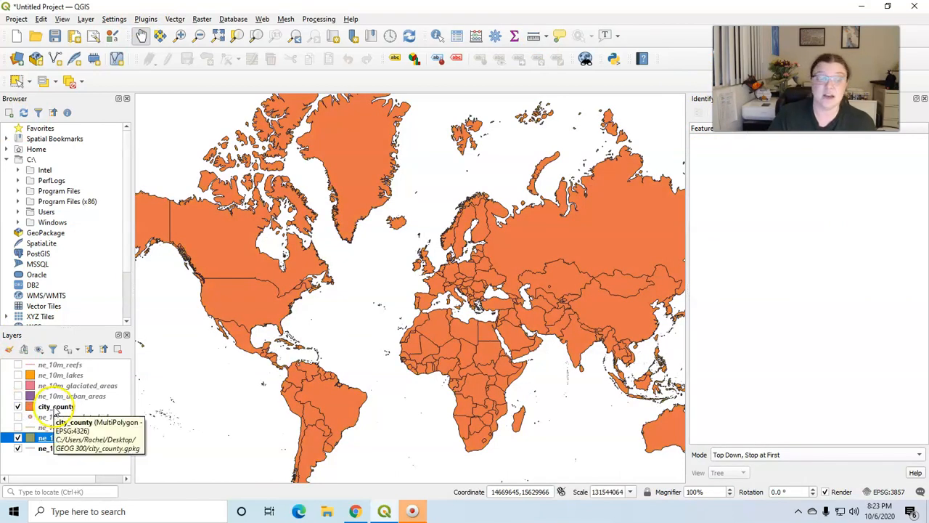
left_click(54, 408)
right_click(54, 408)
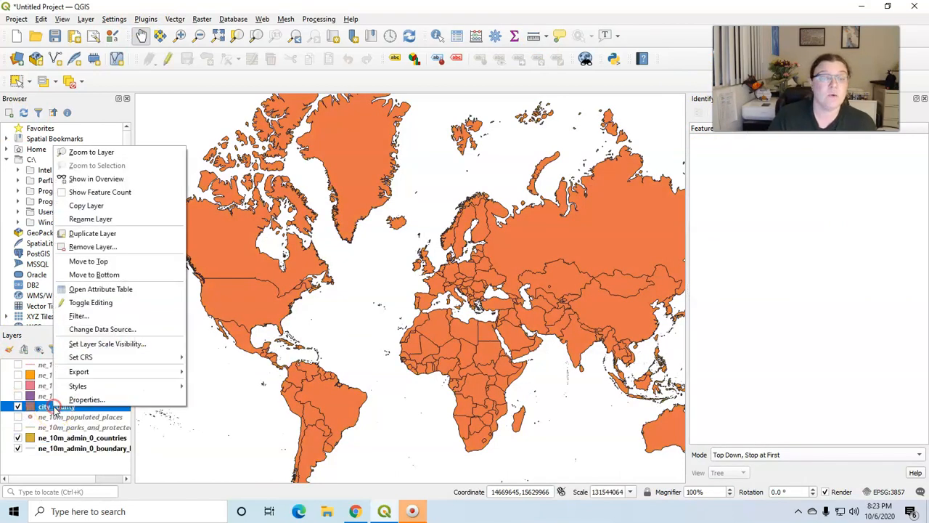
left_click(94, 289)
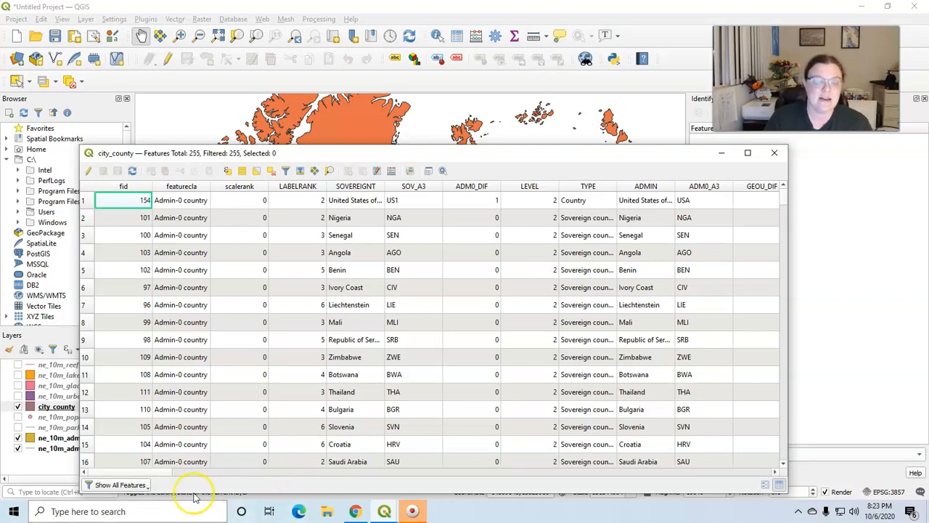
Examine the city_county attributes through to the NUMPOINTS column at the end, then return to the first columns.
left_click_drag(166, 473, 769, 491)
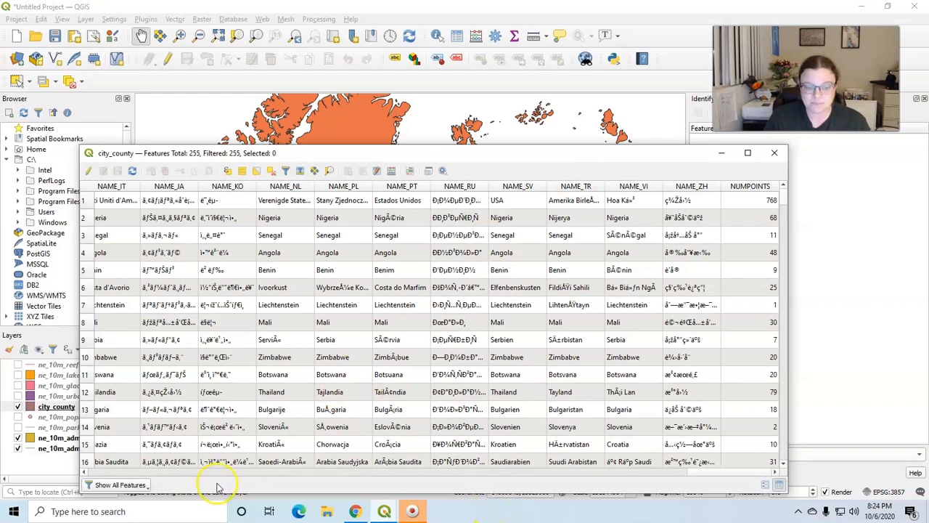
left_click_drag(674, 477, 332, 489)
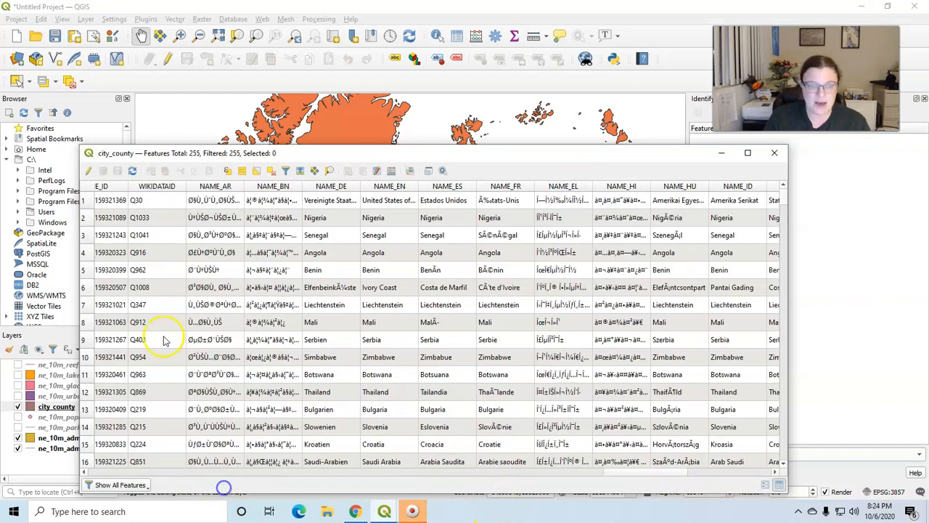
left_click(84, 475)
left_click_drag(600, 473, 64, 474)
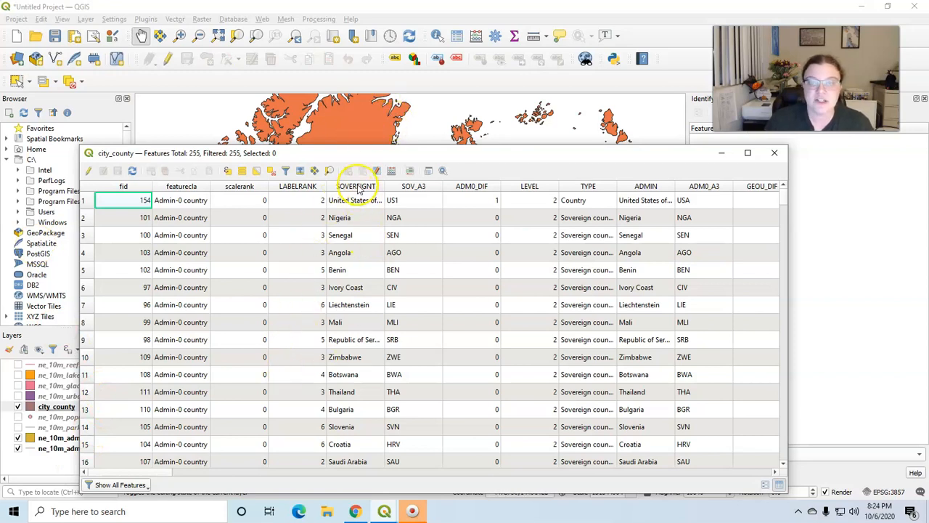
Sort the city_county table by SOVEREIGNT in ascending order and select the row whose ADMIN value is Australia.
left_click(354, 187)
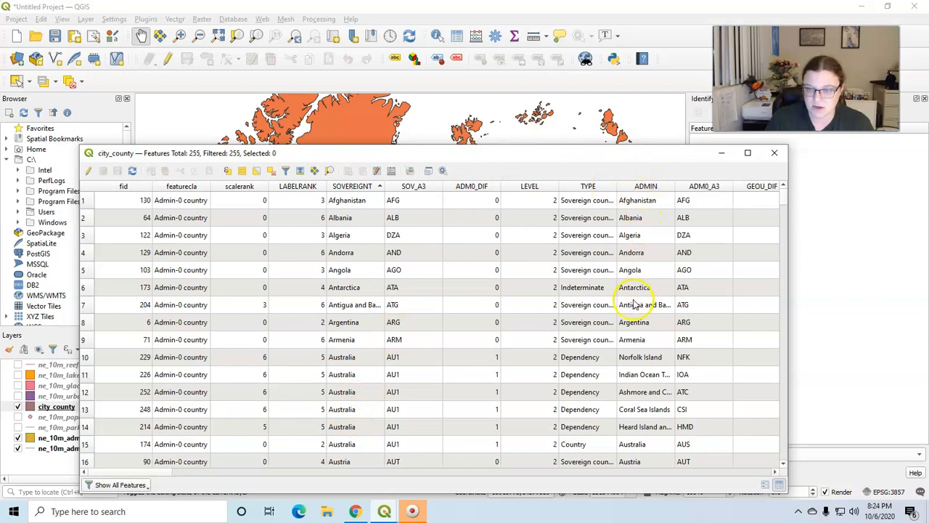
left_click(633, 445)
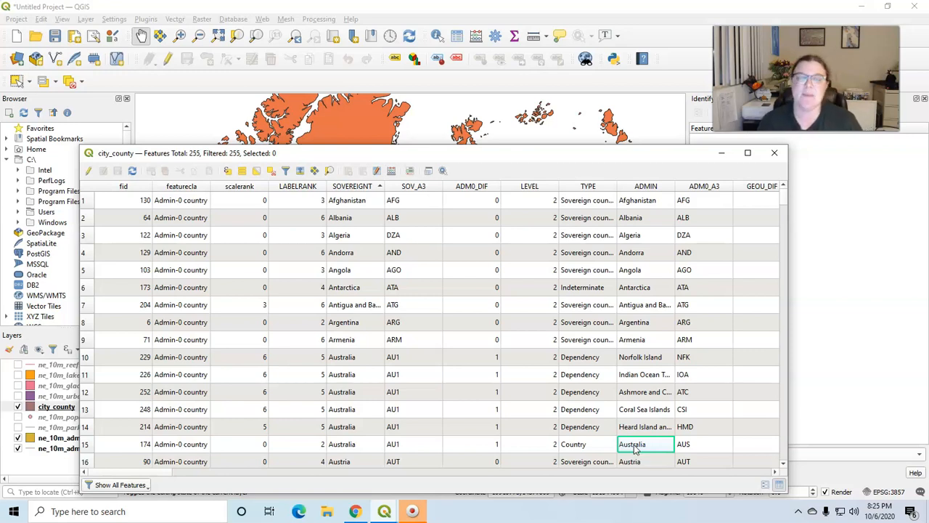
left_click(86, 444)
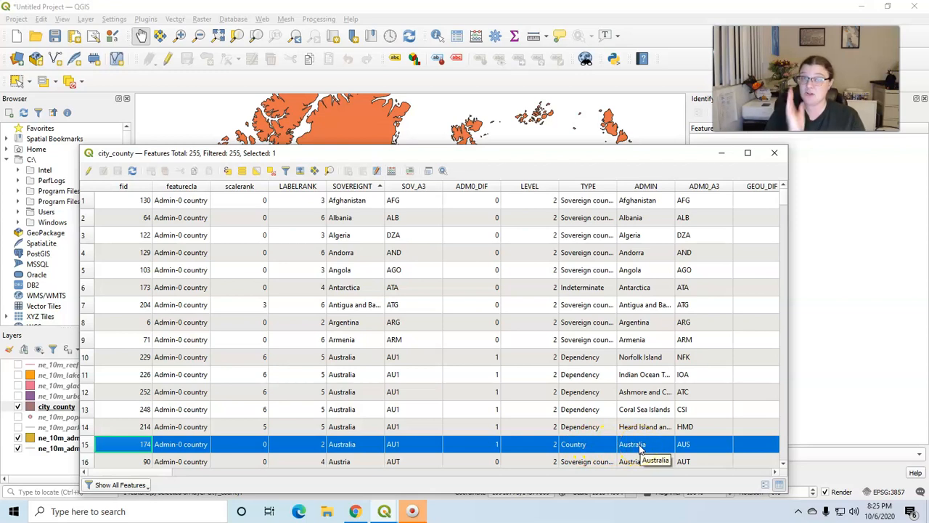
Check the NUMPOINTS value of the selected Australia row, then close the attribute table.
left_click(138, 480)
left_click_drag(142, 477, 813, 473)
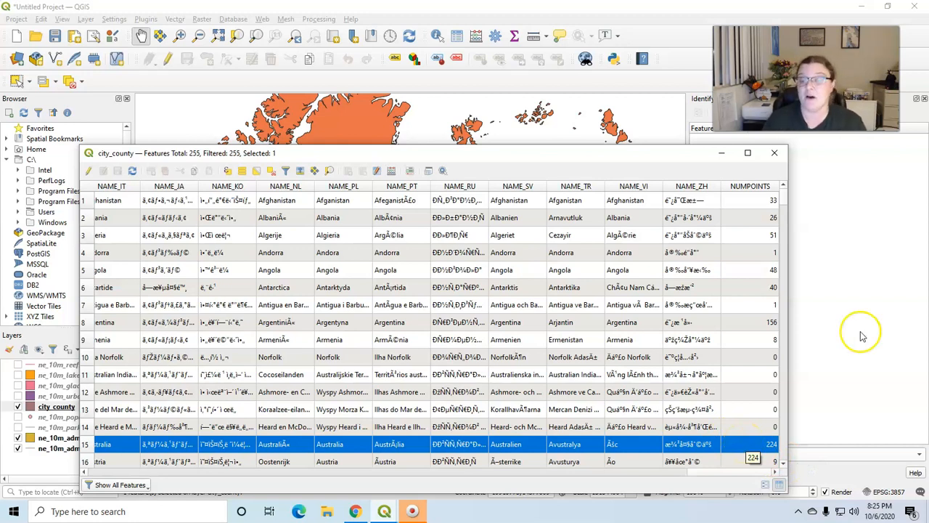
left_click(774, 152)
Show the ne_10m_populated_places layer and hide city_county to view the individual points across Australia.
left_click_drag(569, 426, 331, 326)
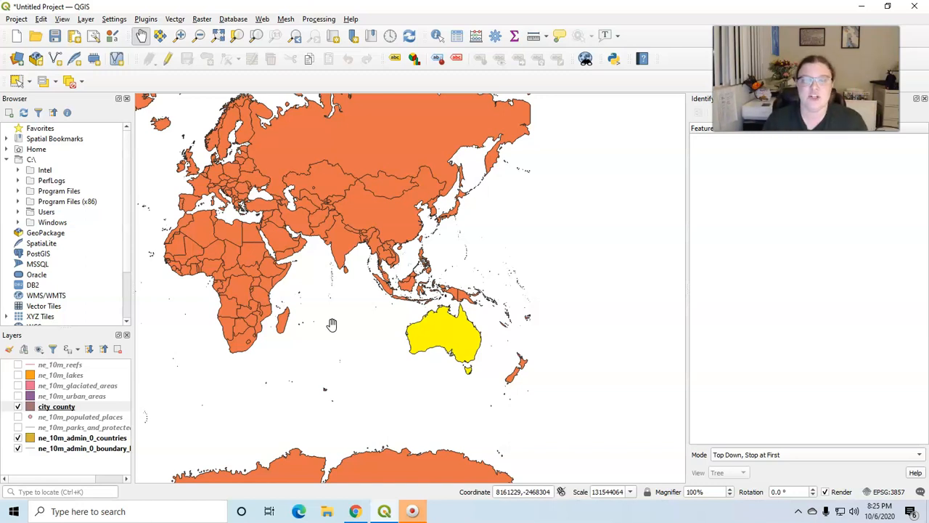
scroll(353, 318, "up", 1)
scroll(354, 317, "down", 1)
left_click_drag(380, 375, 303, 348)
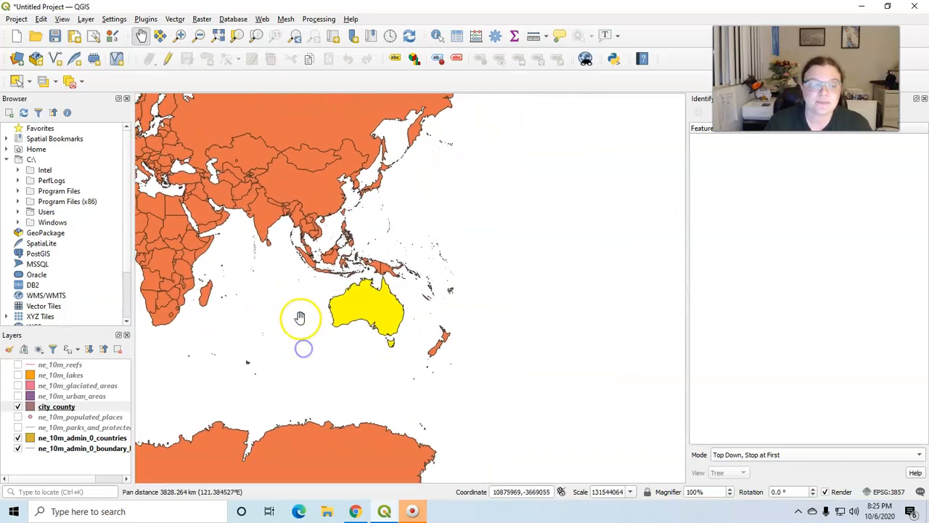
left_click(18, 417)
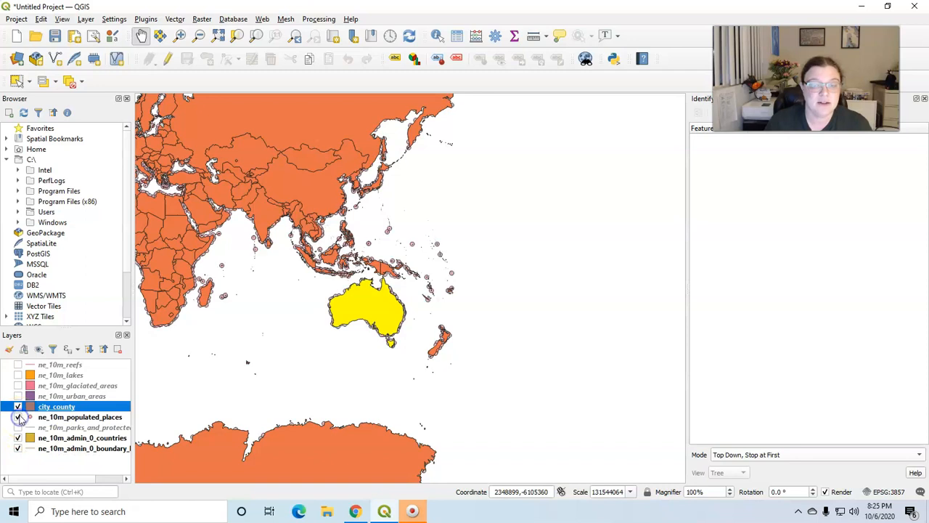
left_click(19, 406)
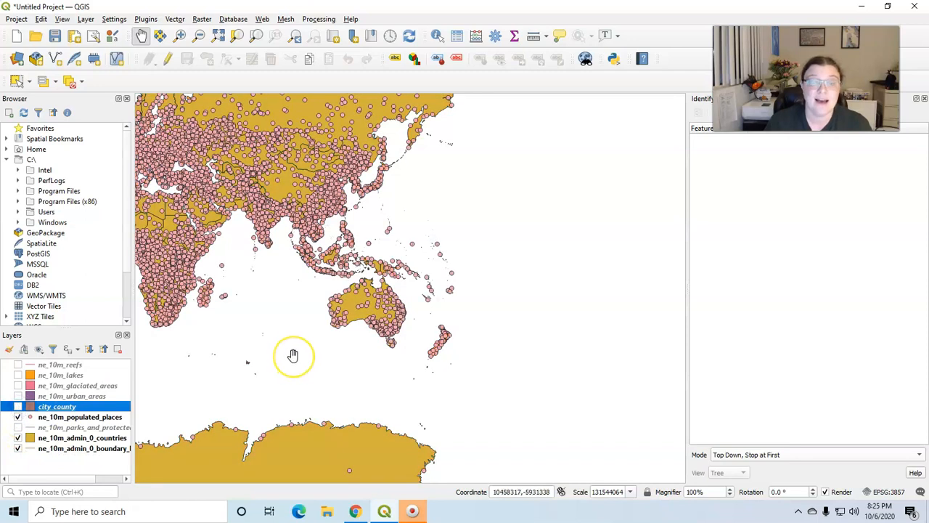
scroll(292, 355, "up", 1)
left_click_drag(370, 333, 337, 393)
scroll(332, 332, "up", 1)
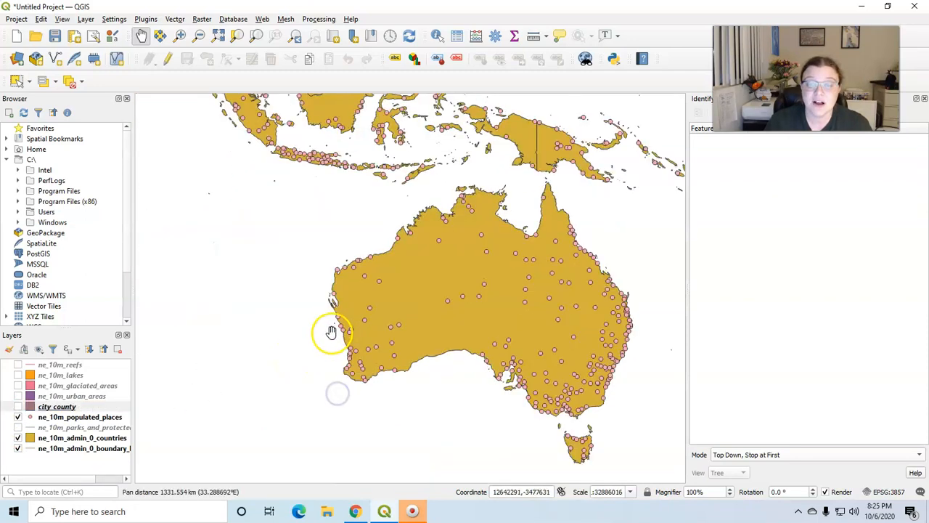
left_click_drag(374, 354, 309, 326)
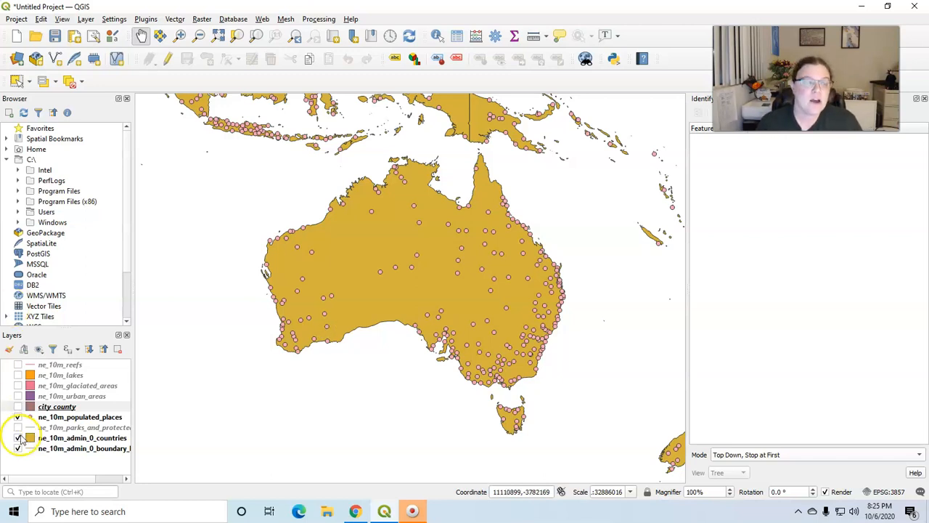
Turn the city_county layer back on and bring the whole world map into view.
left_click(22, 408)
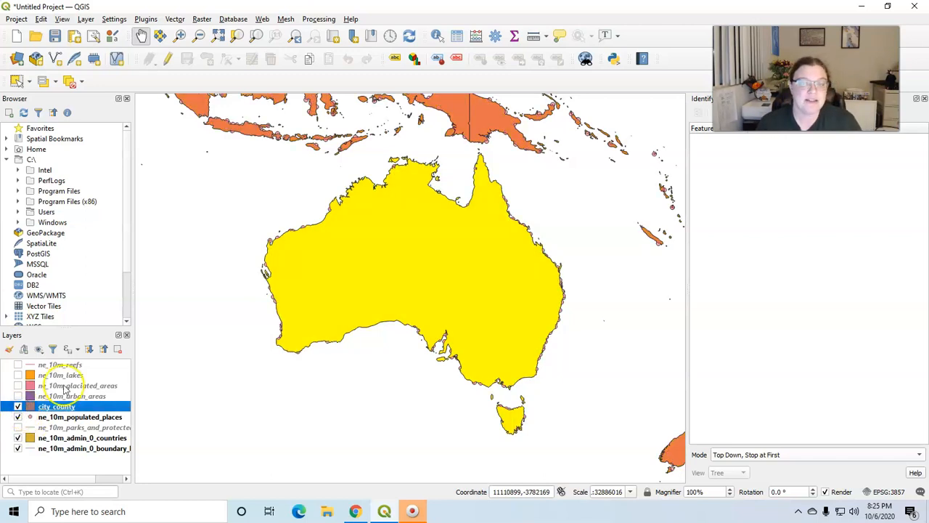
left_click_drag(211, 395, 251, 414)
left_click_drag(477, 423, 472, 351)
scroll(473, 351, "down", 1)
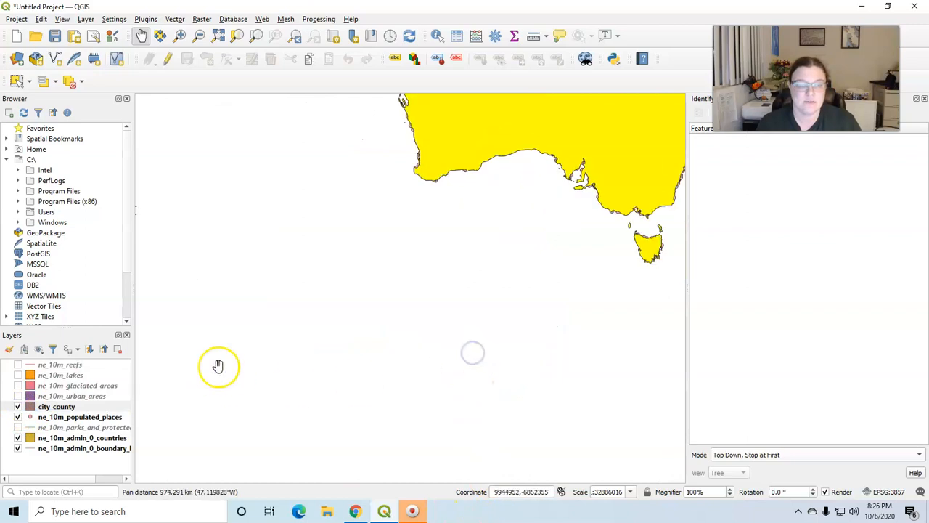
scroll(252, 338, "down", 3)
left_click_drag(256, 336, 518, 315)
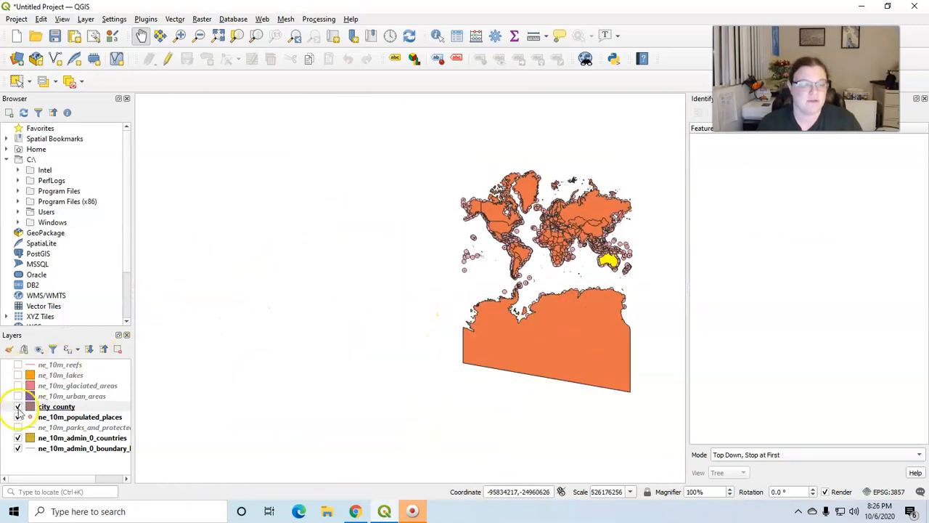
Hide the city_county layer and keep ne_10m_populated_places visible over the country polygons.
left_click(19, 416)
left_click(17, 406)
left_click_drag(504, 318, 500, 303)
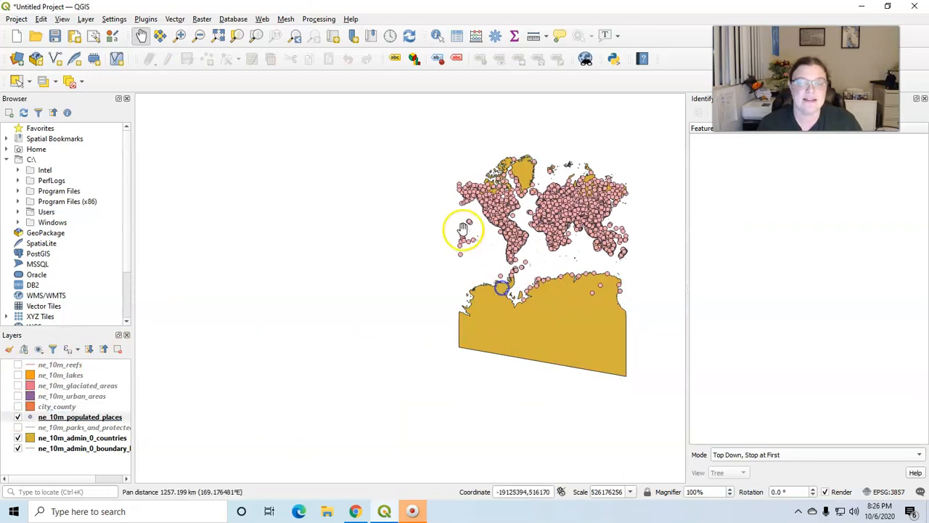
scroll(464, 231, "down", 2)
scroll(476, 245, "up", 1)
left_click_drag(473, 249, 458, 291)
scroll(457, 291, "up", 2)
left_click_drag(511, 246, 467, 402)
left_click_drag(473, 282, 424, 360)
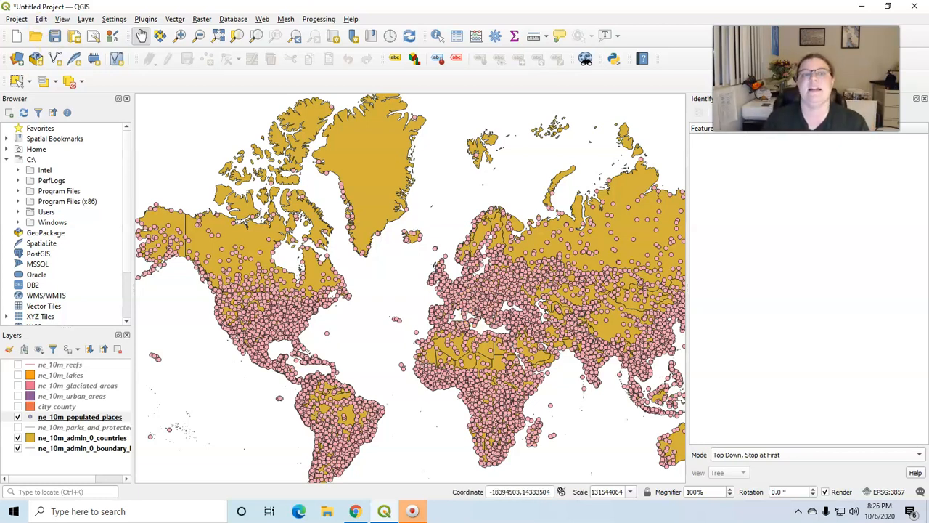
Set up Count Points in Polygon with ne_10m_admin_0_countries as the polygon layer and ne_10m_populated_places as the points.
left_click(173, 20)
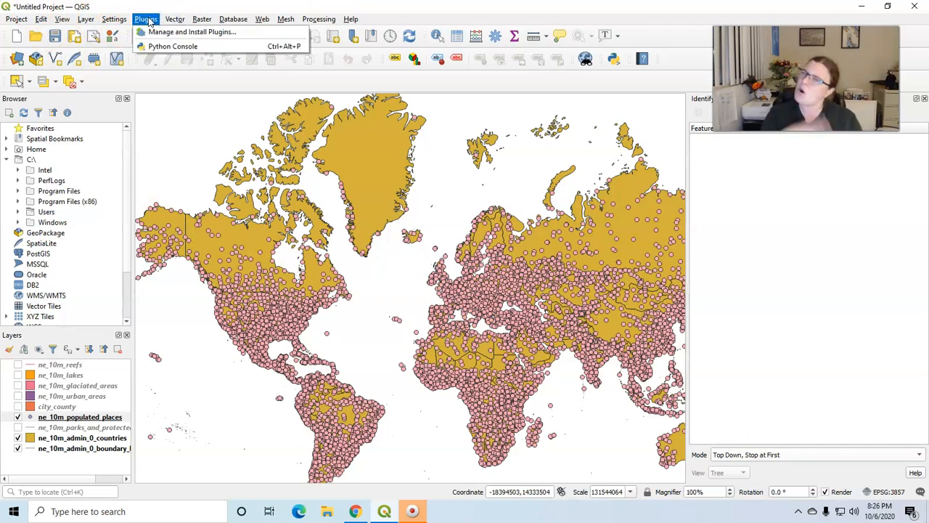
mouse_move(179, 19)
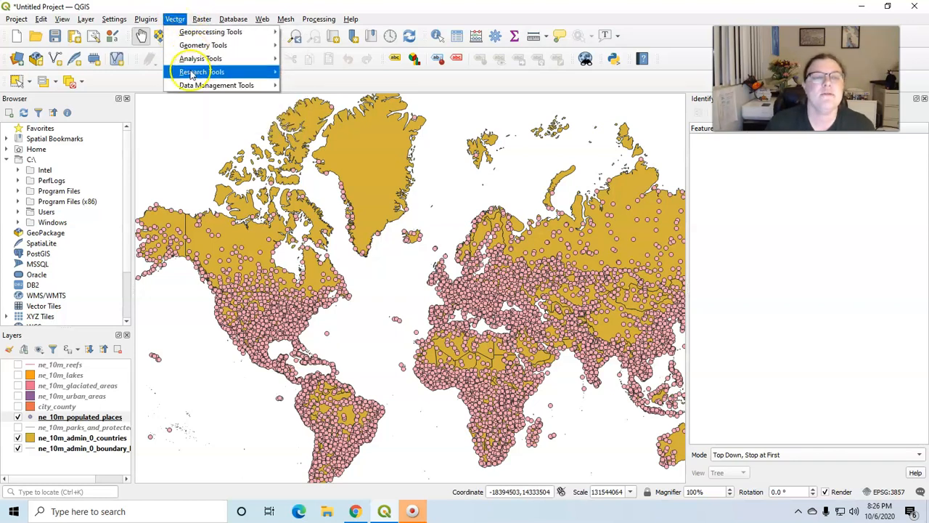
mouse_move(193, 76)
mouse_move(207, 59)
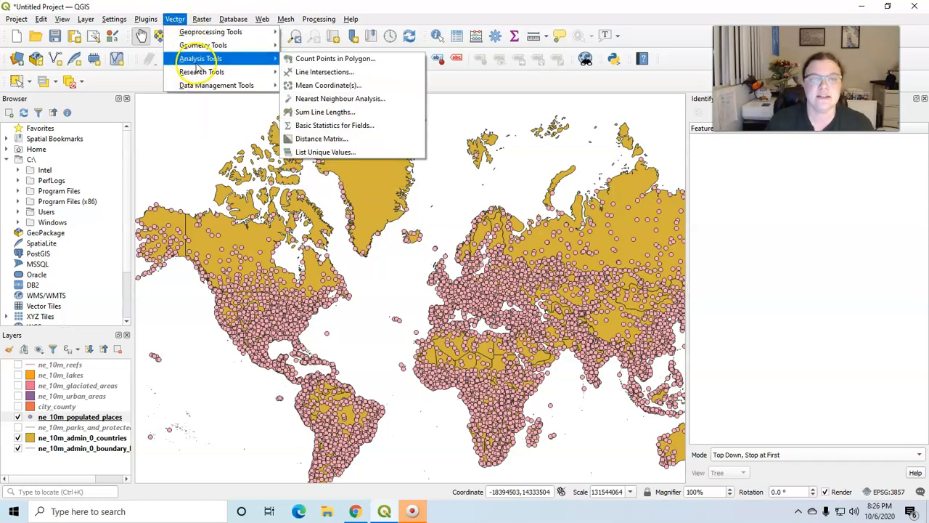
left_click(302, 64)
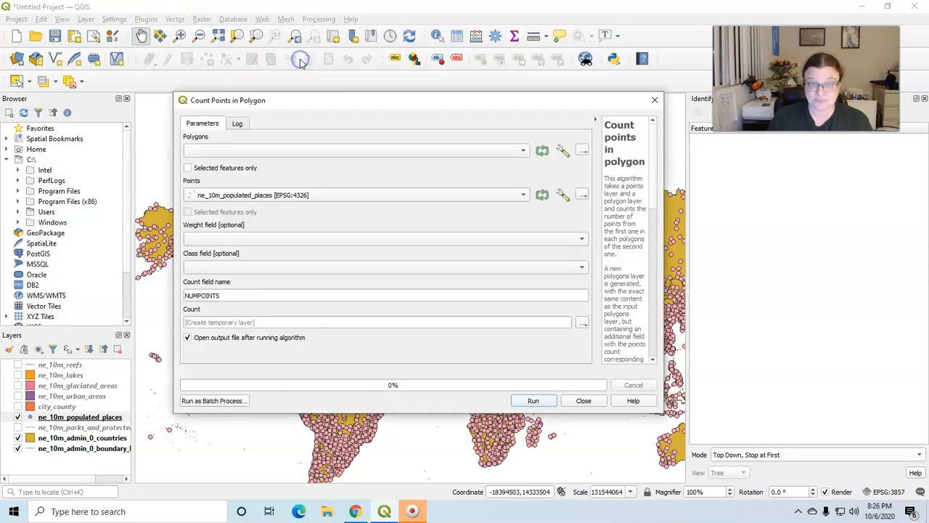
left_click(230, 148)
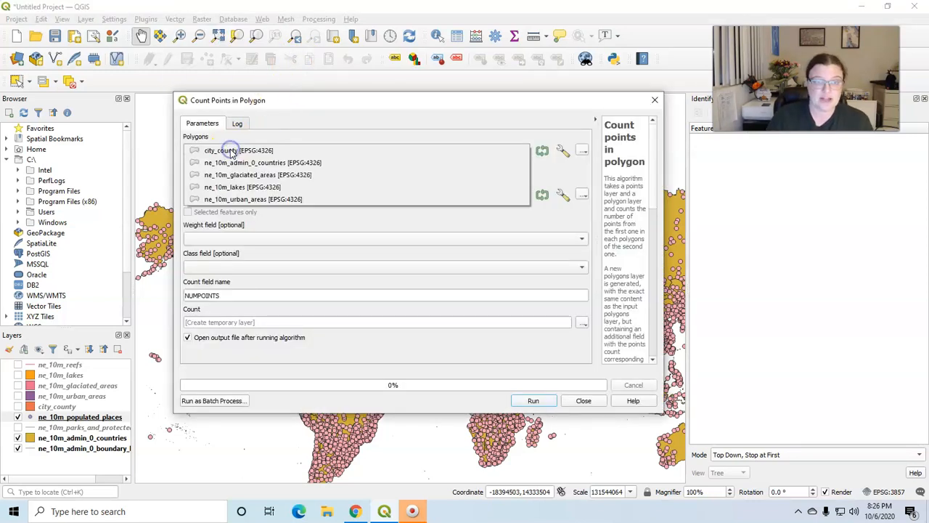
left_click(232, 149)
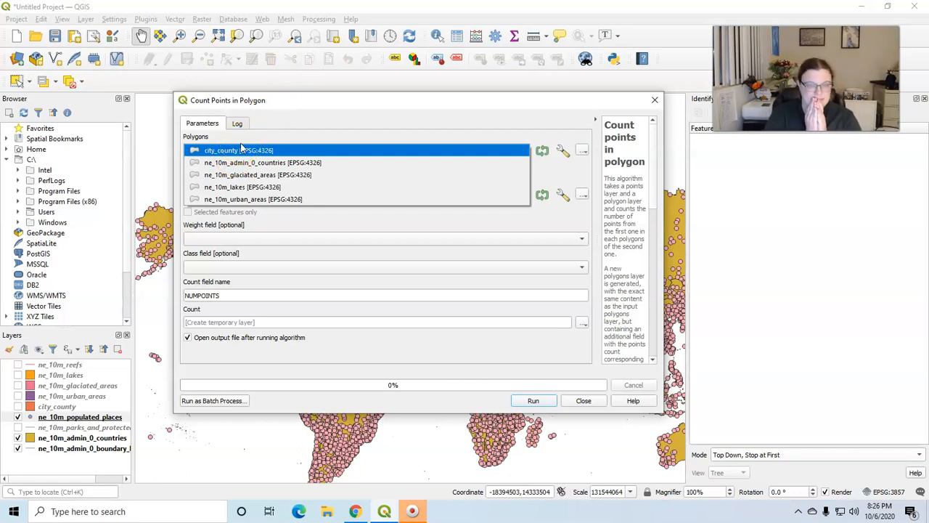
left_click(282, 164)
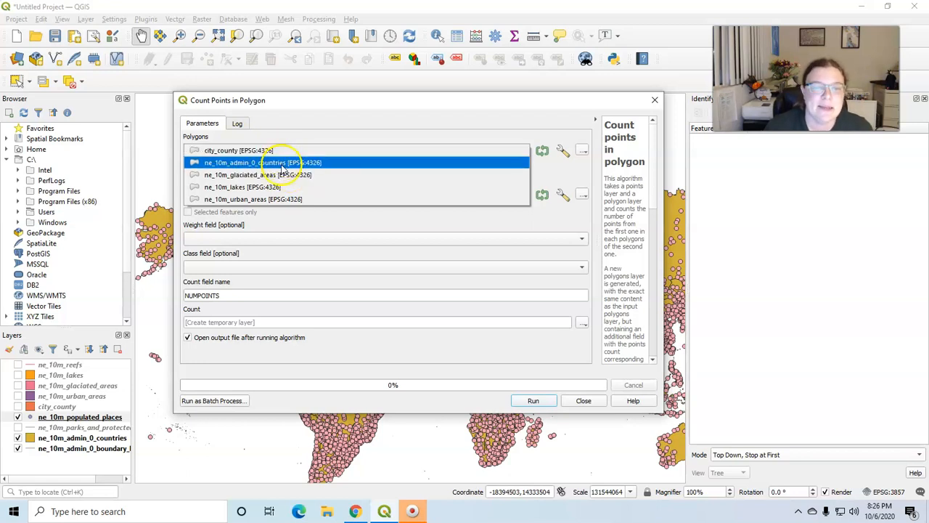
left_click(247, 151)
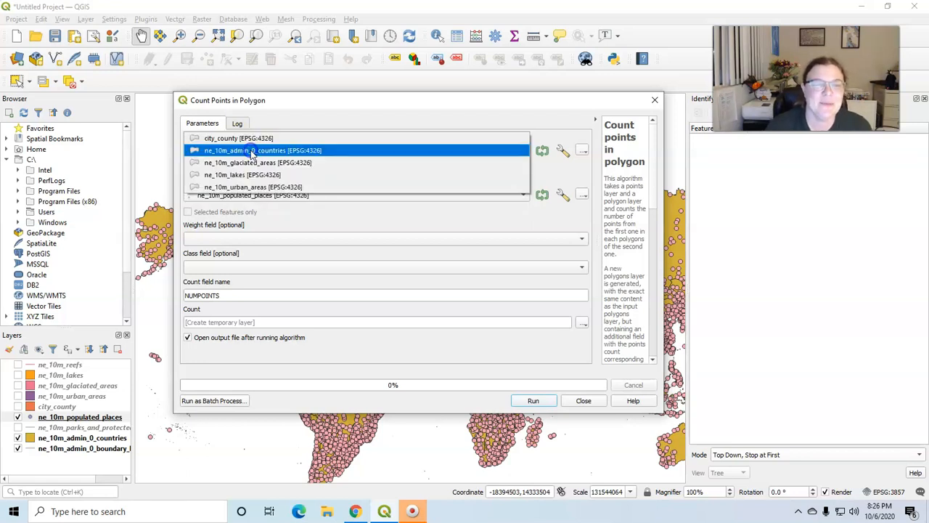
left_click(249, 151)
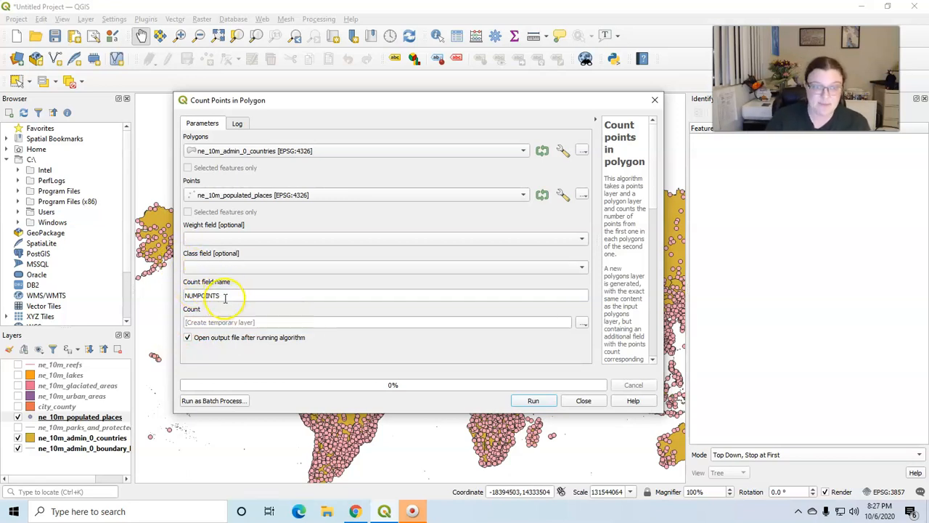
Name the count field Cities, run the count to a temporary layer, and close the tool.
left_click(219, 294)
left_click_drag(217, 293, 178, 290)
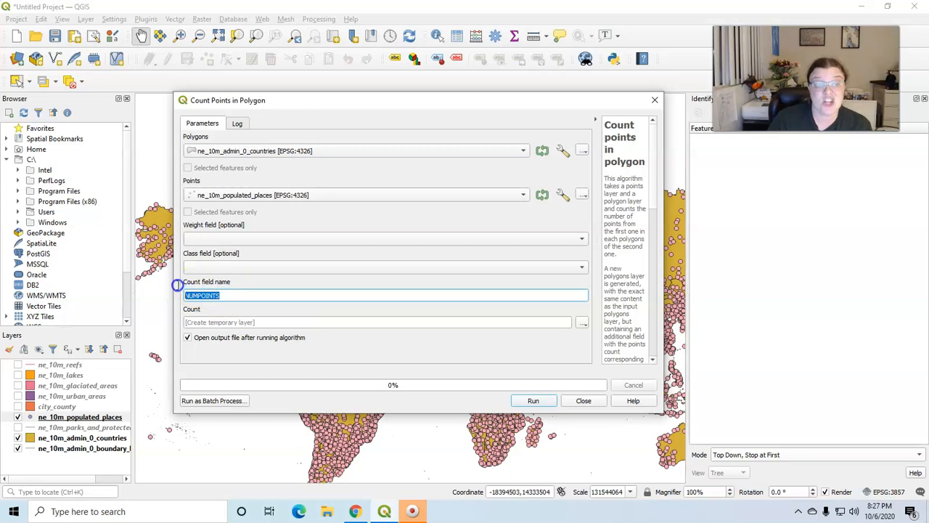
type("Cities")
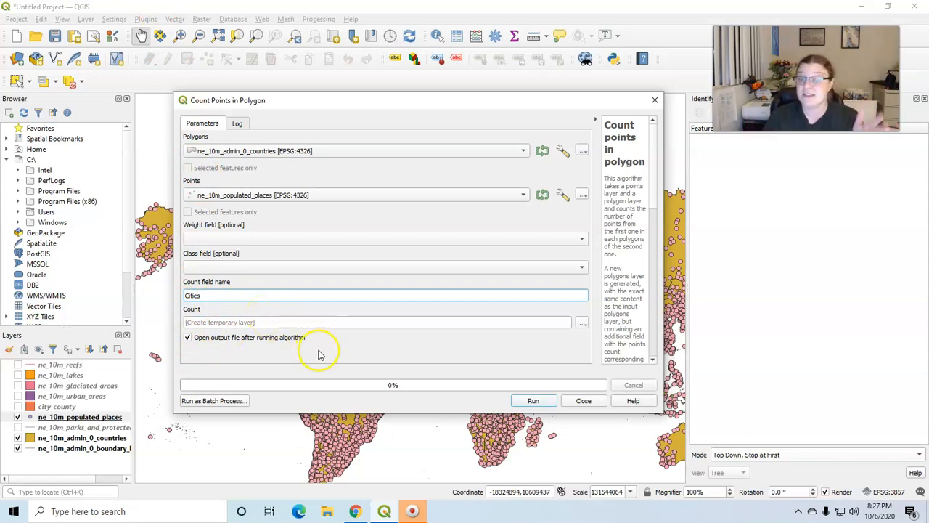
left_click(533, 402)
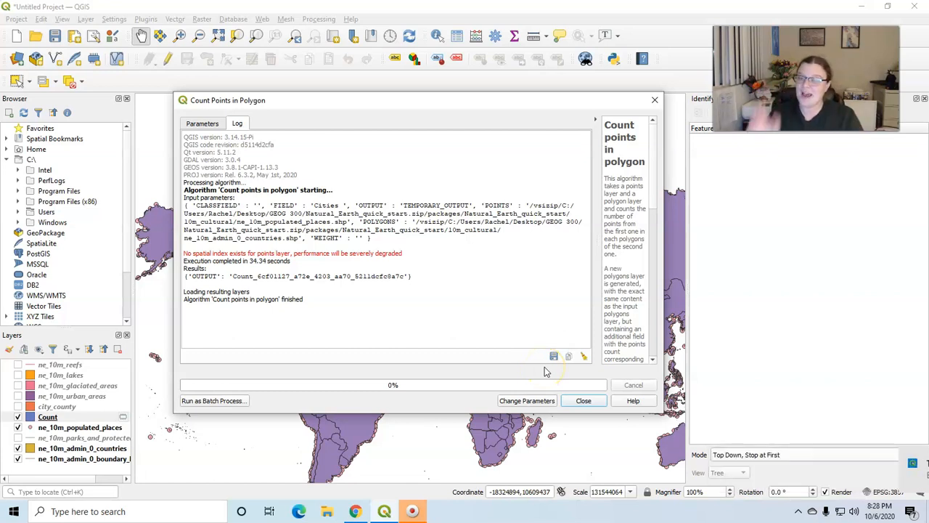
left_click(579, 400)
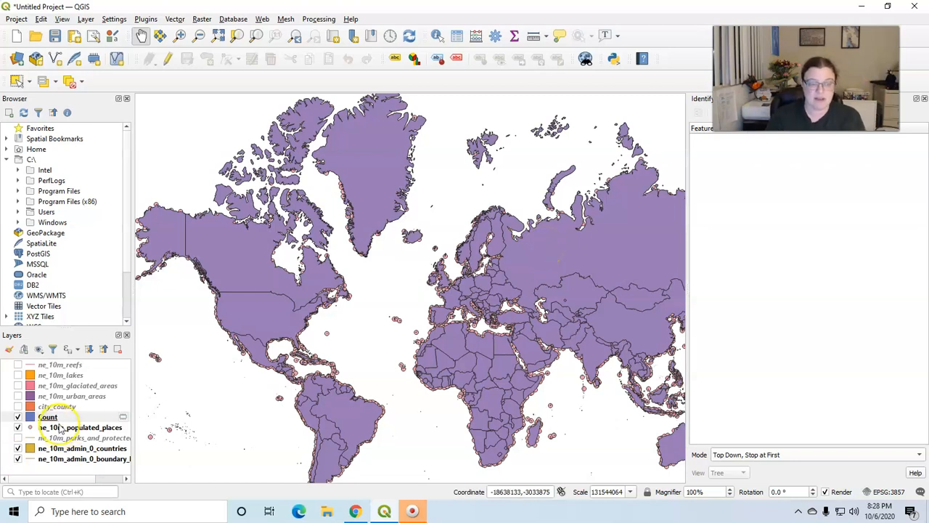
Try to start a new project while the Count scratch layer is unsaved, but cancel closing the current project.
mouse_move(124, 419)
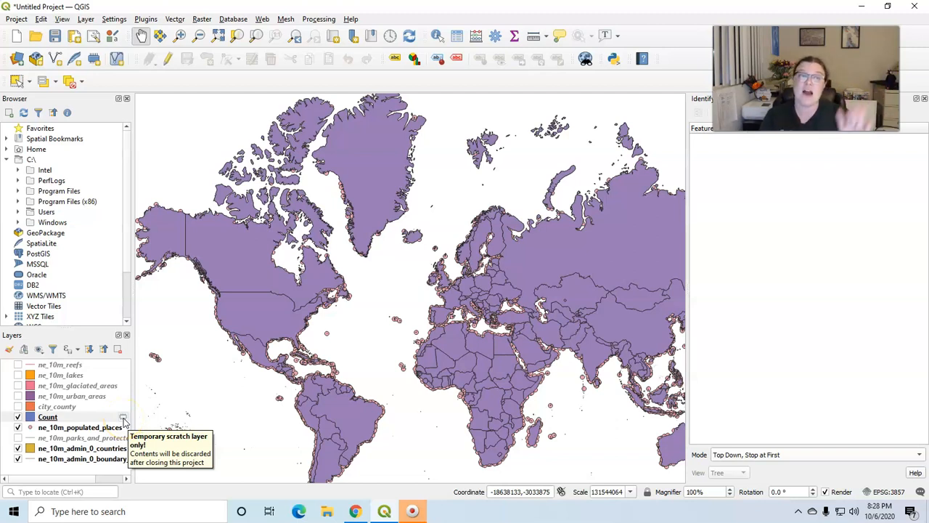
left_click(16, 37)
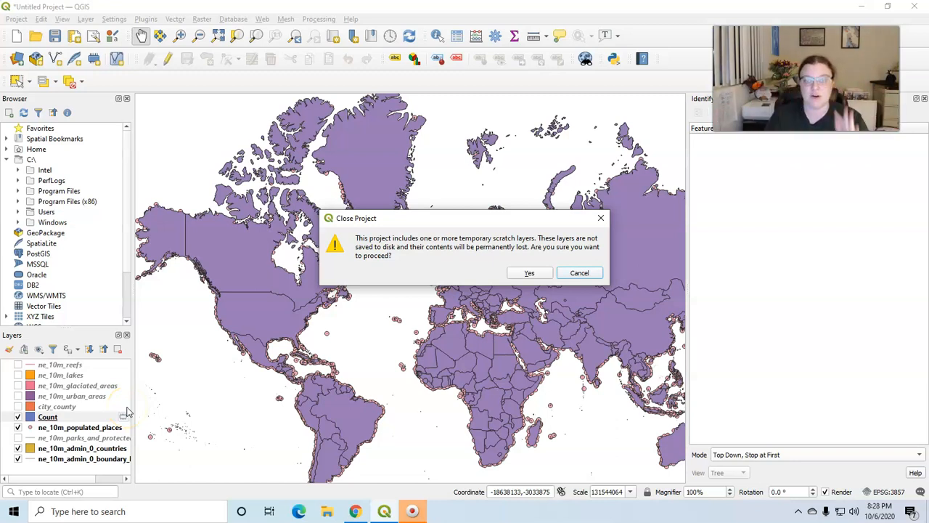
left_click(561, 280)
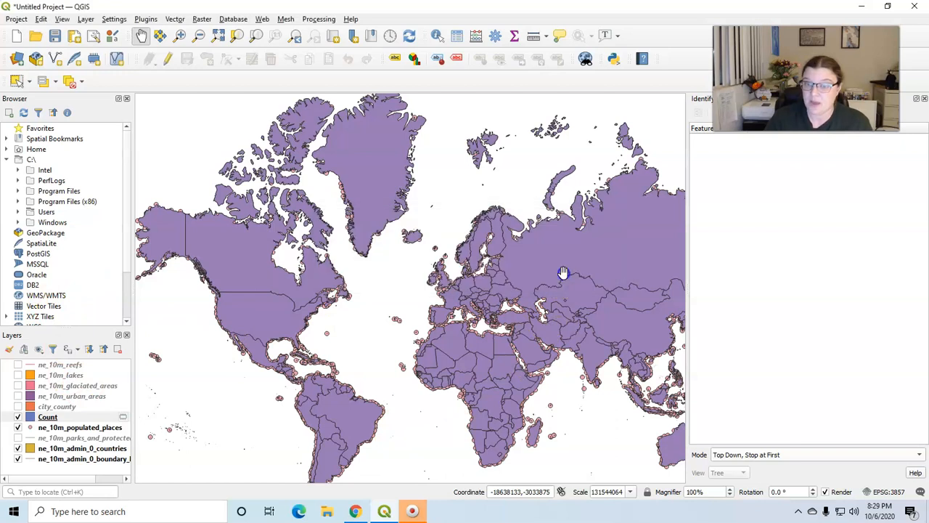
Begin saving the temporary Count layer permanently, with GeoPackage as the format.
right_click(52, 417)
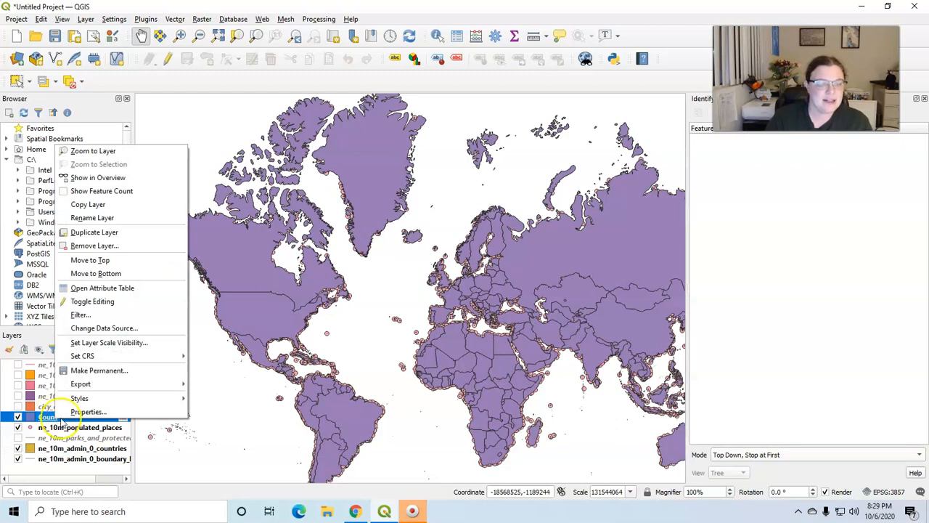
left_click(71, 417)
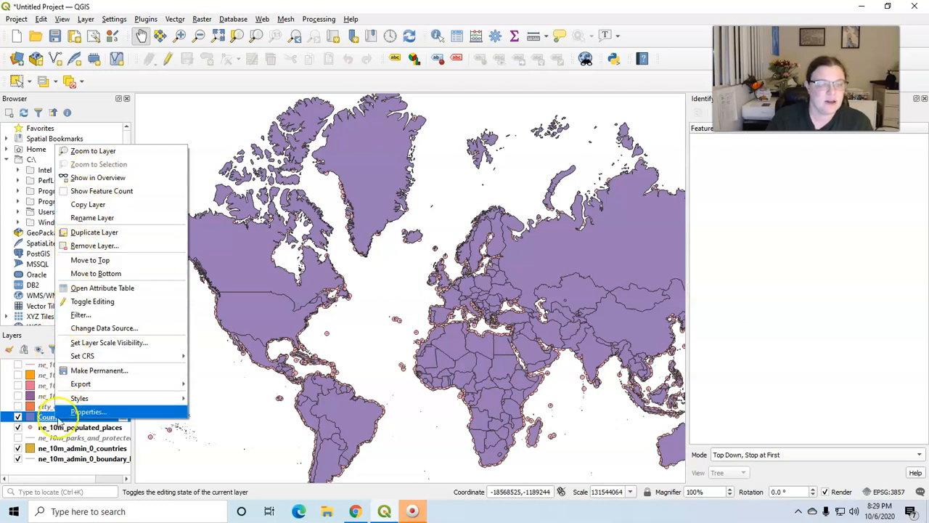
left_click(241, 419)
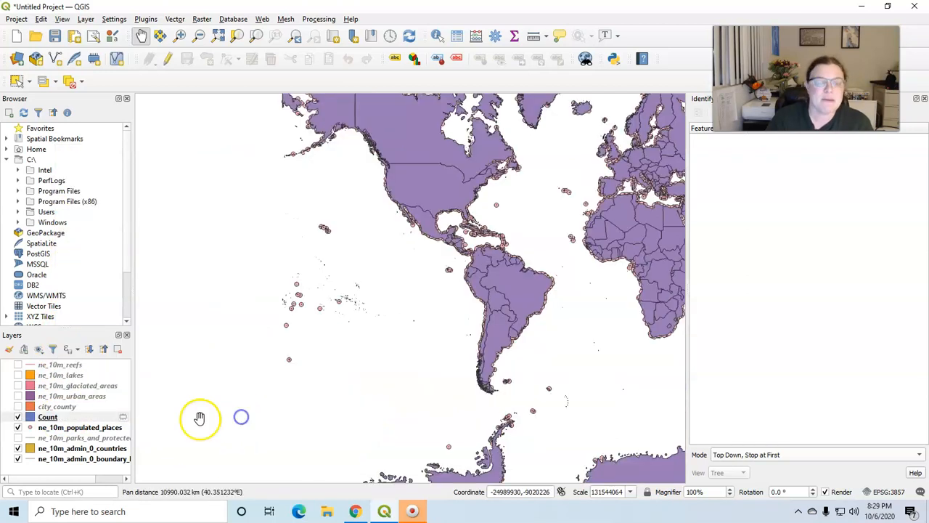
left_click(123, 419)
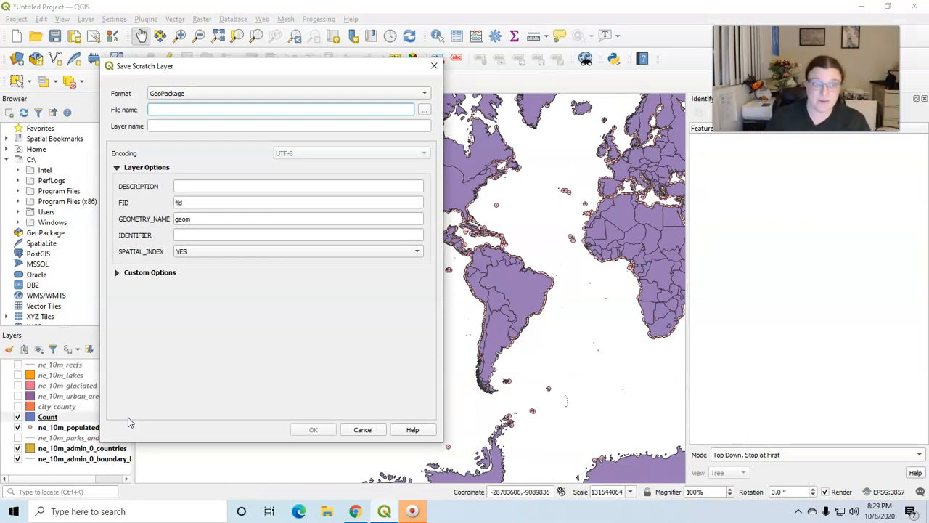
left_click_drag(281, 68, 354, 61)
left_click(280, 89)
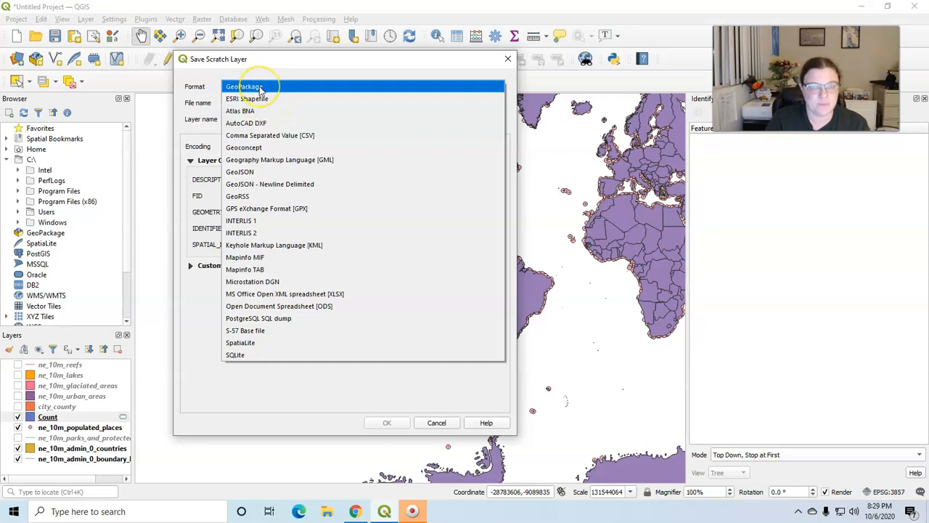
left_click(260, 87)
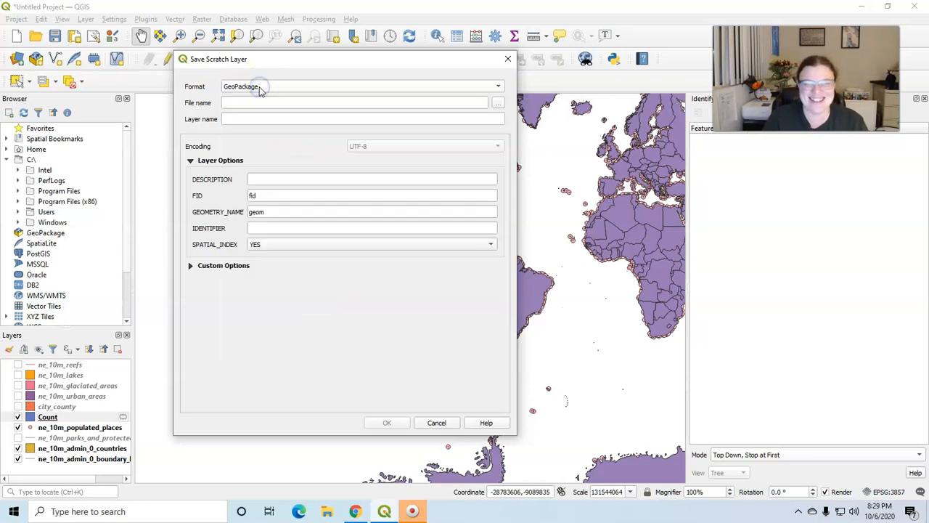
Set the output file to New_Cities in the GEOG 300 folder on the Desktop.
left_click(498, 106)
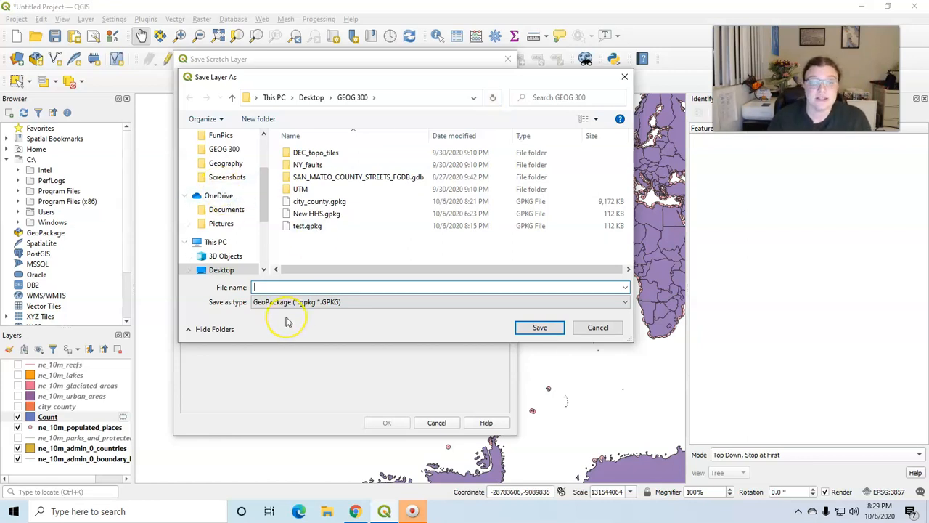
type("New")
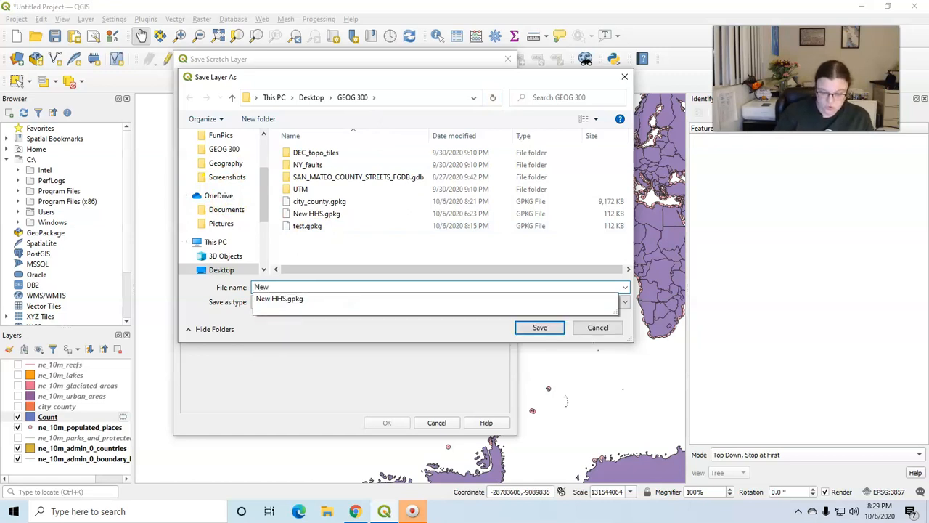
type("_Cities")
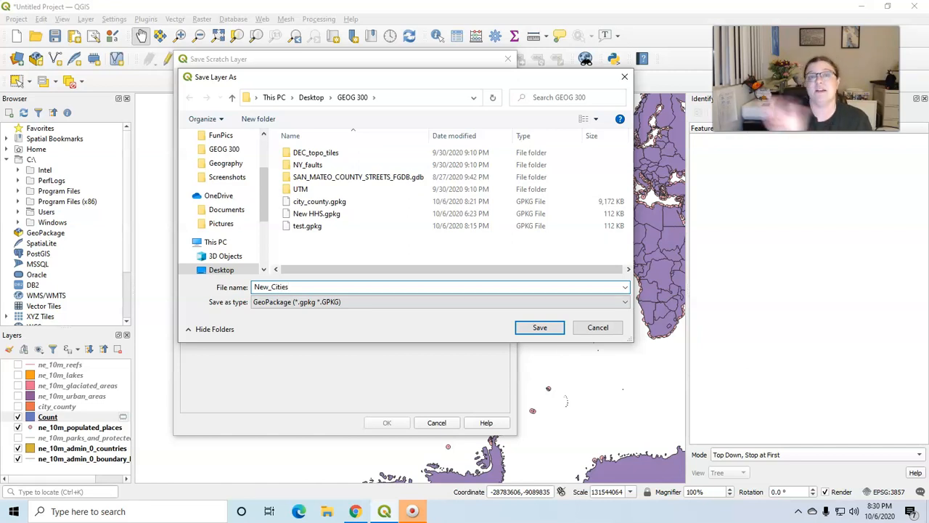
left_click(537, 328)
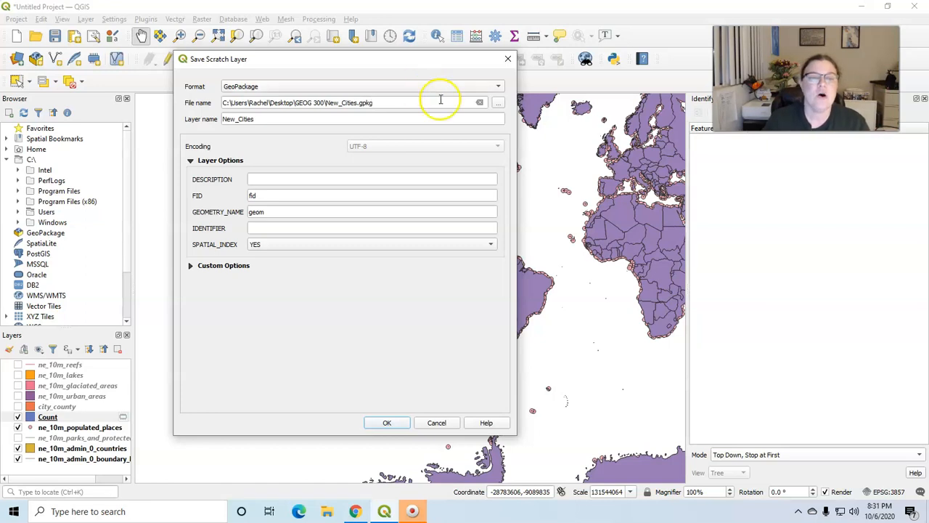
Enter the layer description "example of the Count tool for country data", keep the spatial index at YES, and save the layer.
left_click(260, 179)
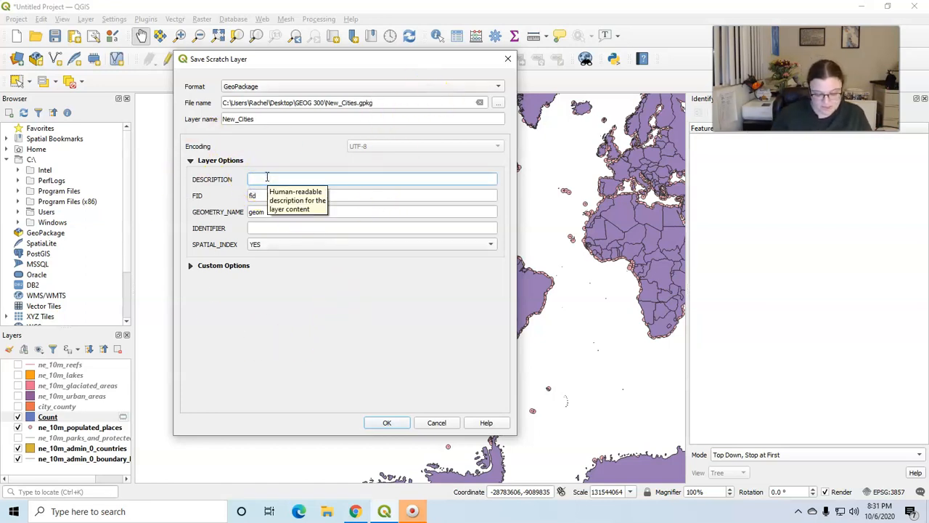
type("example of the Count tool for country data")
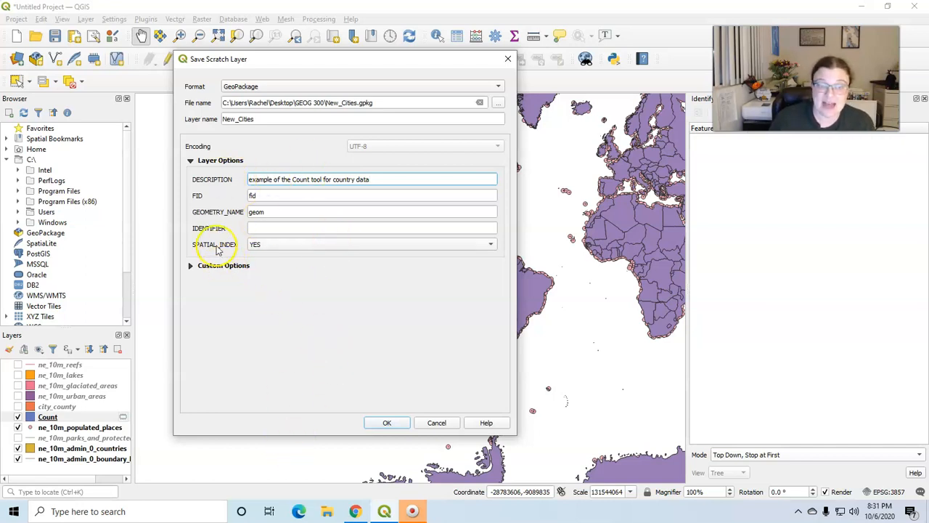
left_click(264, 245)
left_click(261, 247)
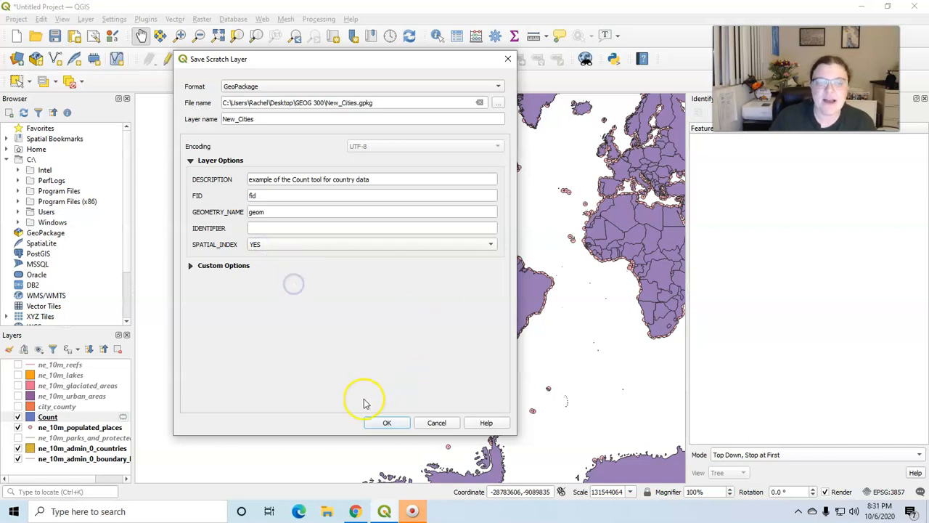
left_click(389, 423)
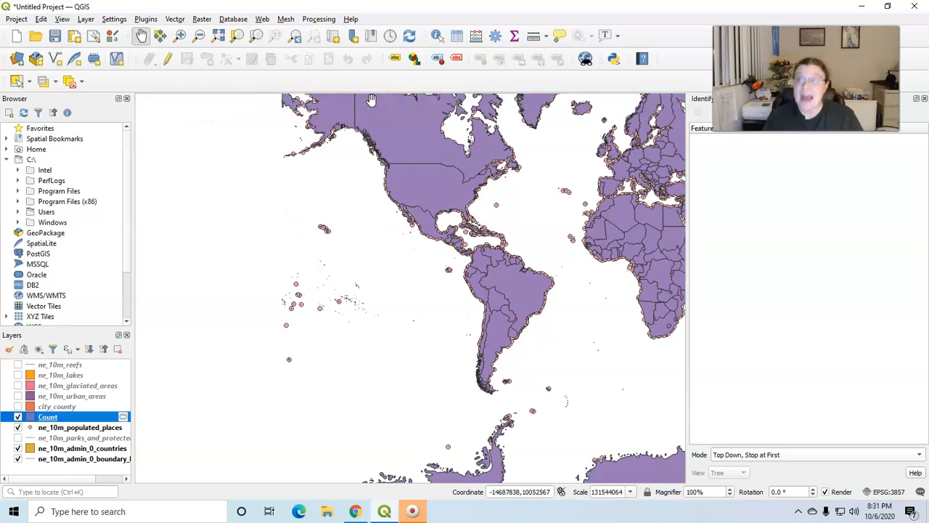
Start a new project and discard the current one without saving it.
left_click(17, 36)
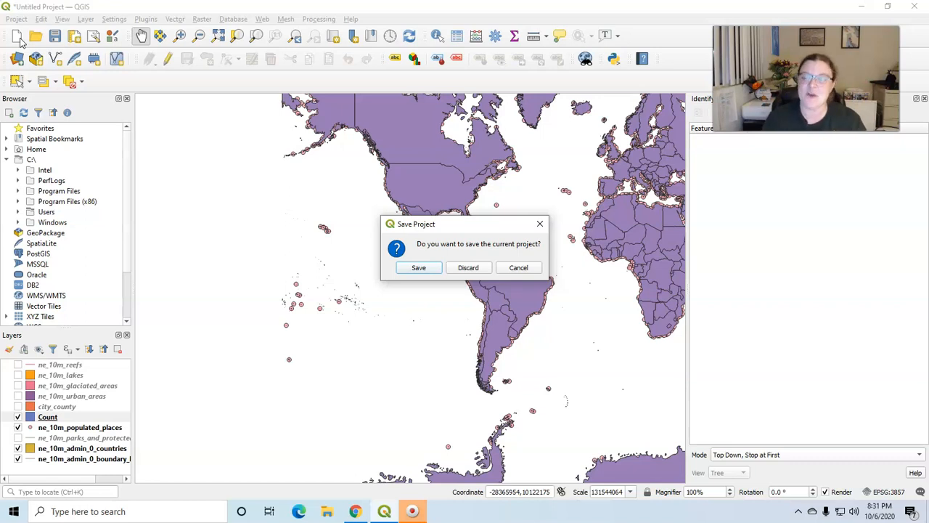
left_click(461, 269)
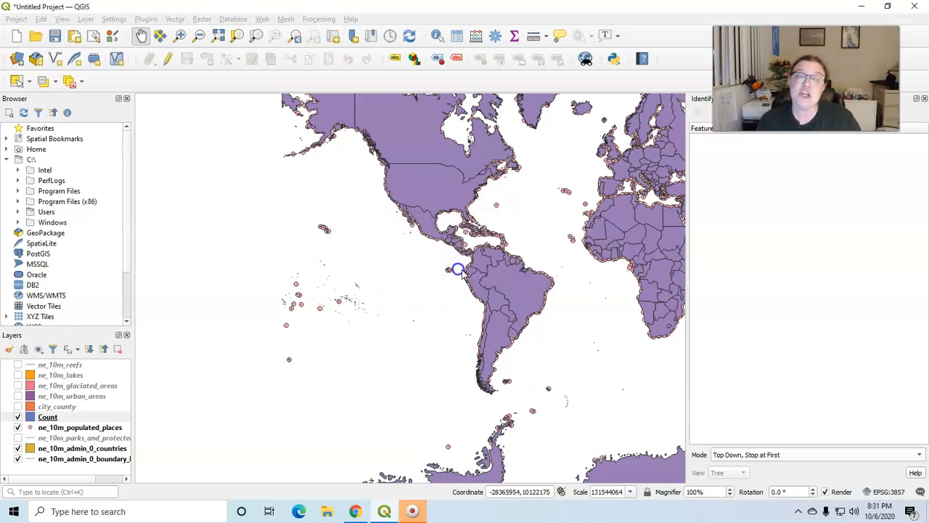